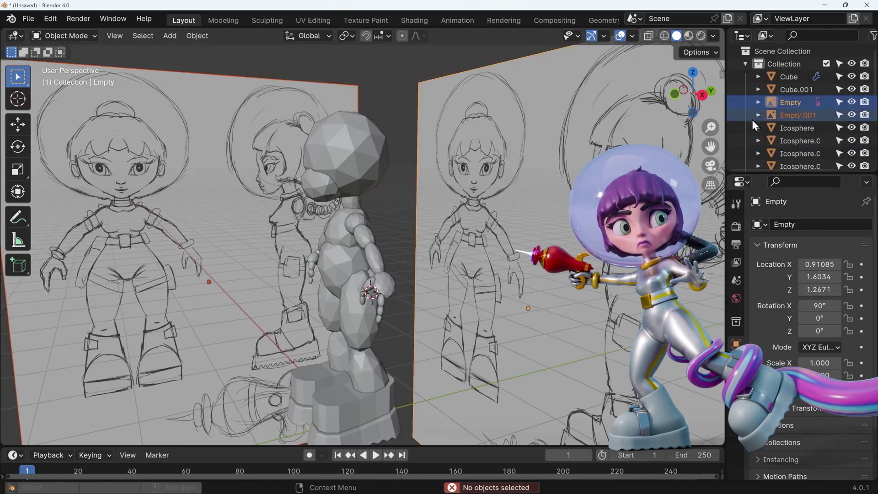
Bring up the mode pie menu to put the head mesh into Sculpt Mode.
key("ctrl+Tab")
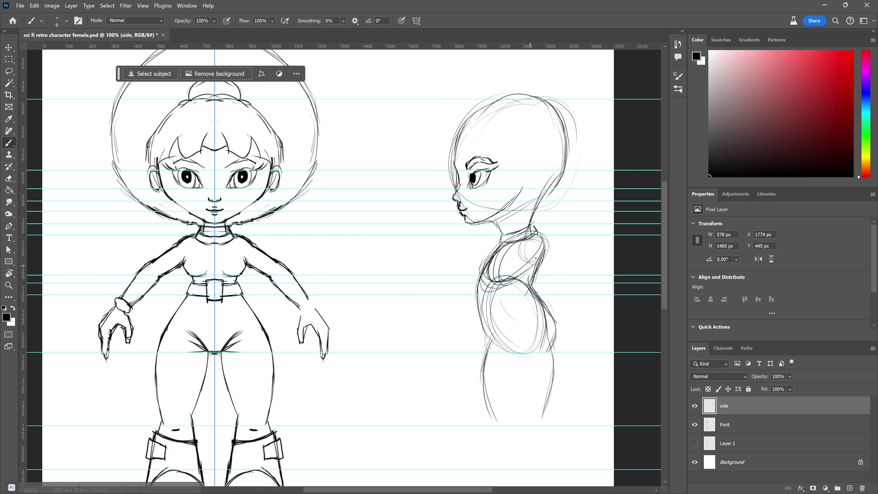
Sketch the boot on the side-view figure and erase the loose strokes beside it.
left_click_drag(573, 365, 568, 286)
left_click_drag(427, 433, 485, 390)
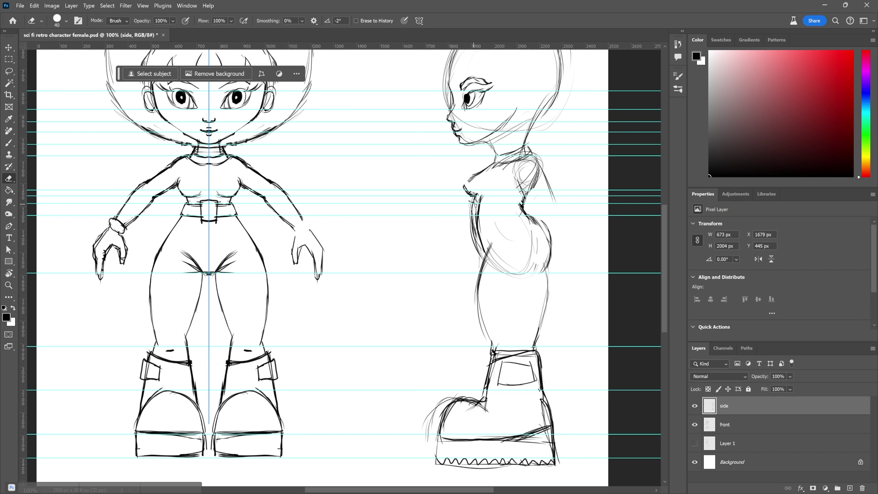
left_click_drag(569, 166, 512, 196)
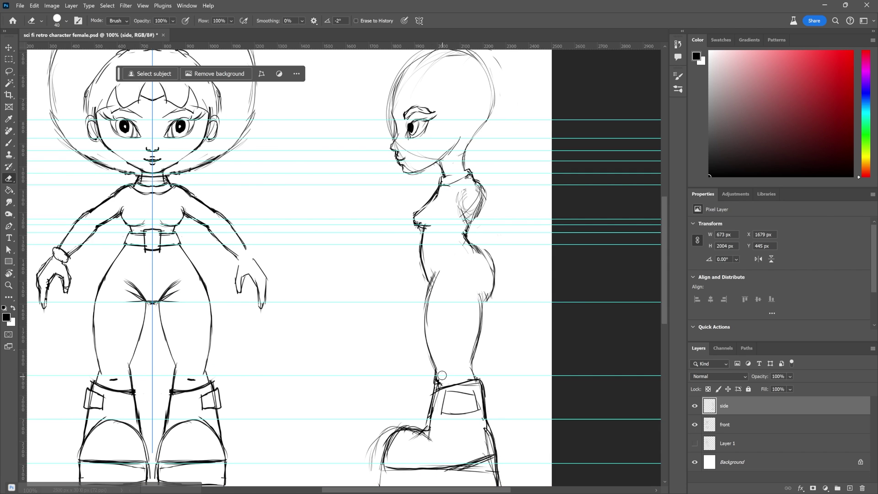
left_click_drag(398, 427, 370, 468)
scroll(513, 320, "down", 3, "alt")
key("b")
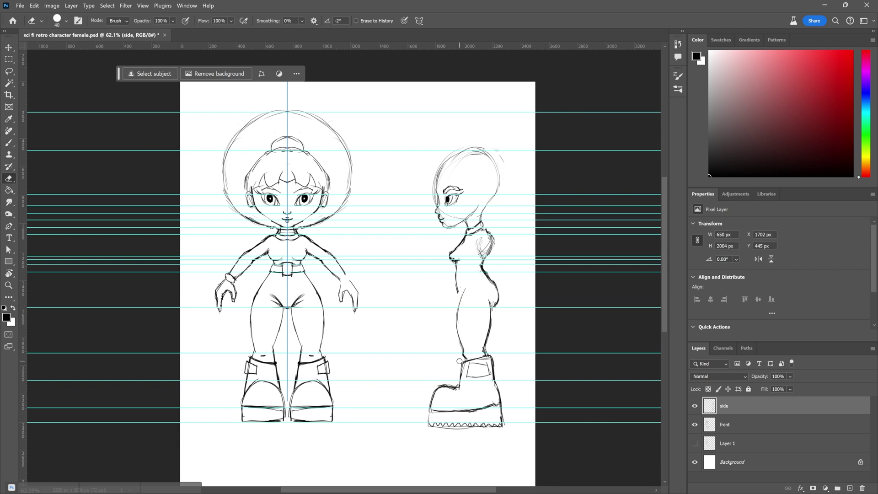
scroll(445, 257, "up", 2, "alt")
Lasso the side-view head and apply a transform to it.
key("l")
left_click_drag(526, 240, 606, 136)
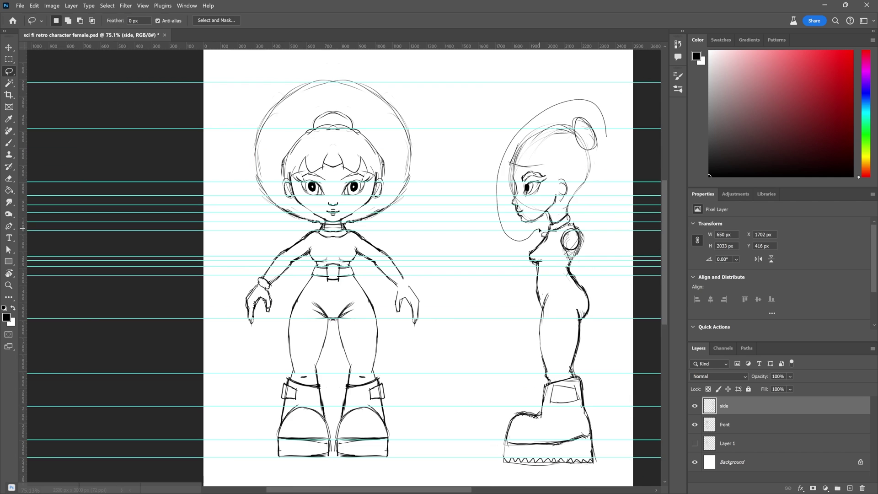
key("Return")
Brush a helmet outline around the side head and a ponytail behind it.
key("b")
left_click_drag(499, 229, 615, 151)
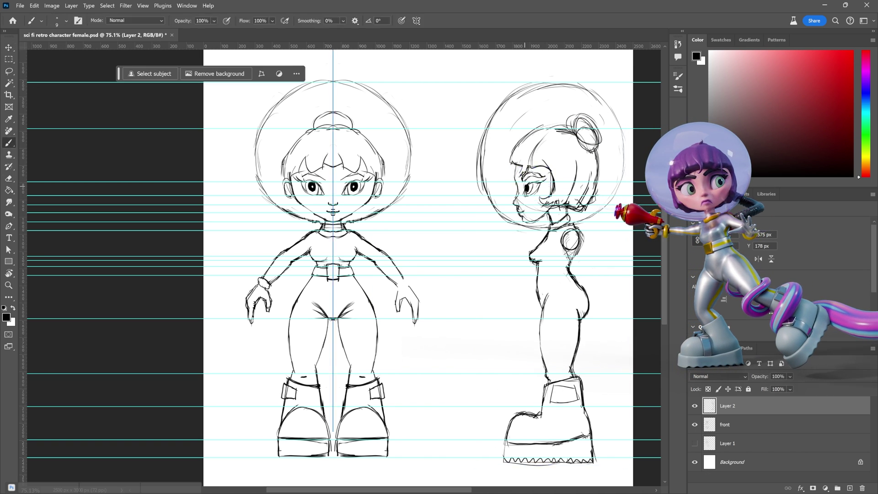
scroll(514, 294, "down", 3, "alt")
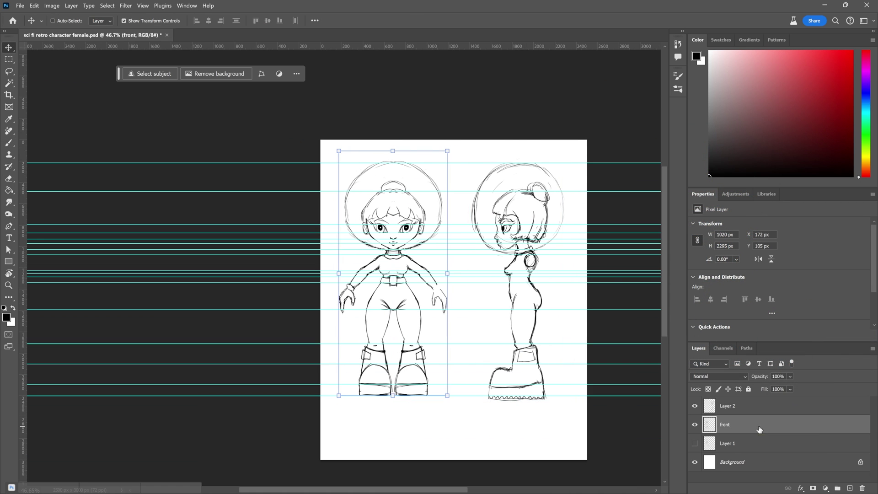
scroll(514, 294, "up", 6, "alt")
scroll(499, 151, "right", 5)
left_click_drag(499, 151, 458, 277)
scroll(500, 286, "down", 3, "alt")
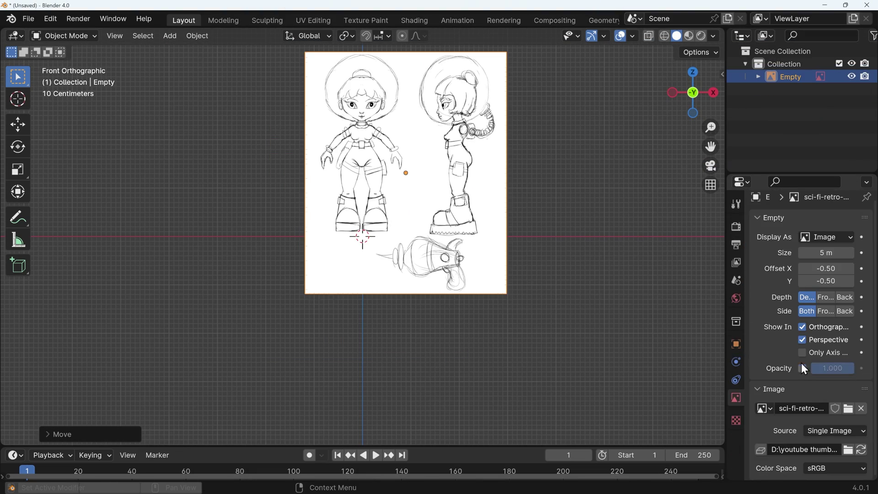
Position the front reference sketch and slide the side reference sheet along Y.
scroll(420, 247, "up", 5)
key("g")
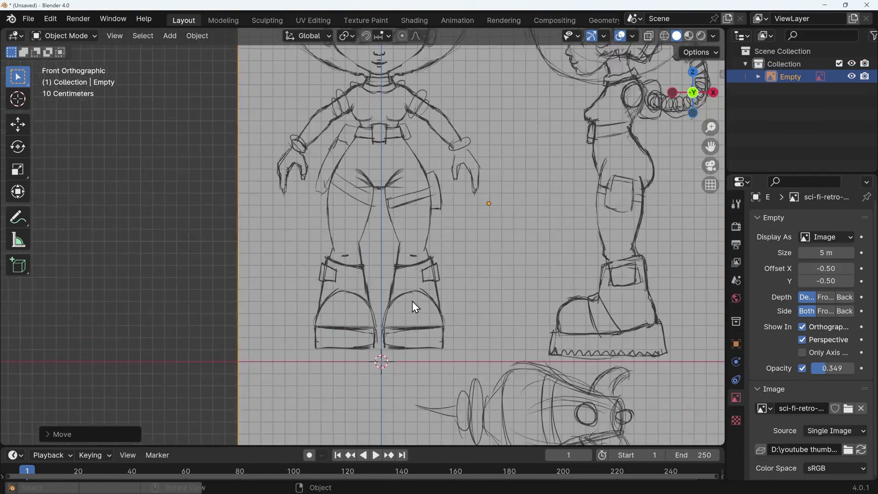
left_click(421, 247)
scroll(421, 248, "down", 4)
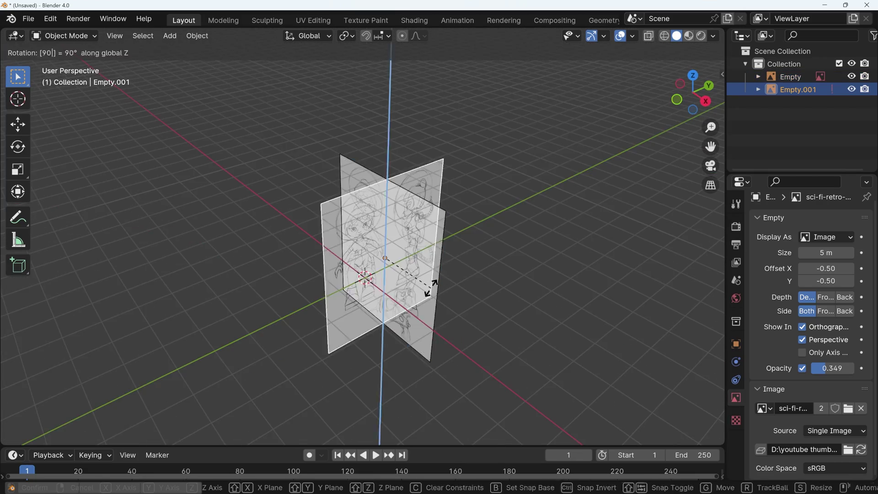
key("KP_3")
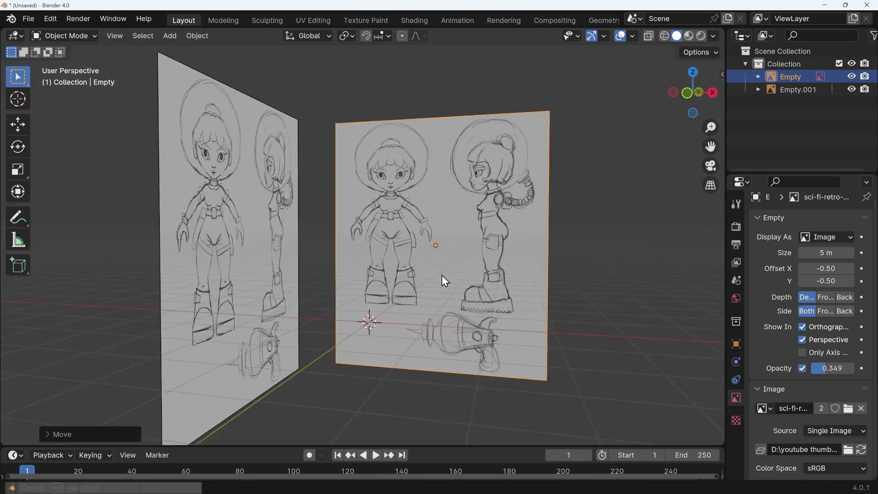
Add an icosphere and scale it into a stretched torso shape.
key("shift+a")
left_click(466, 297)
key("s")
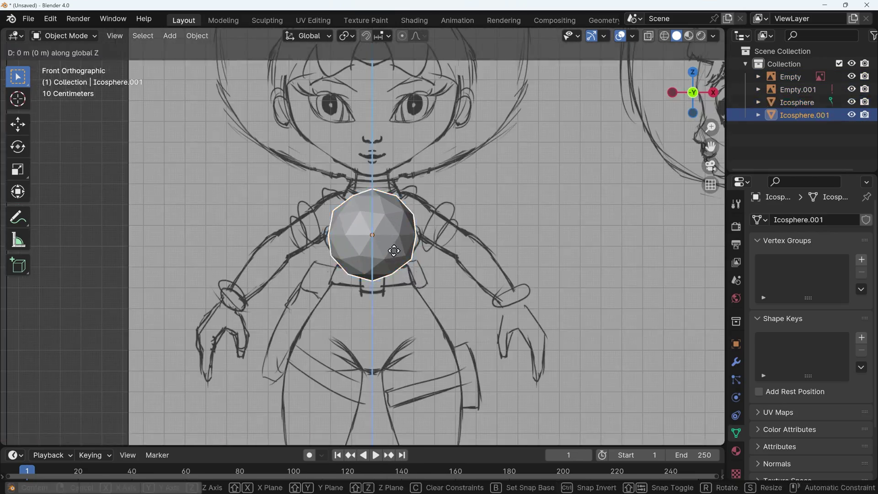
left_click(410, 349)
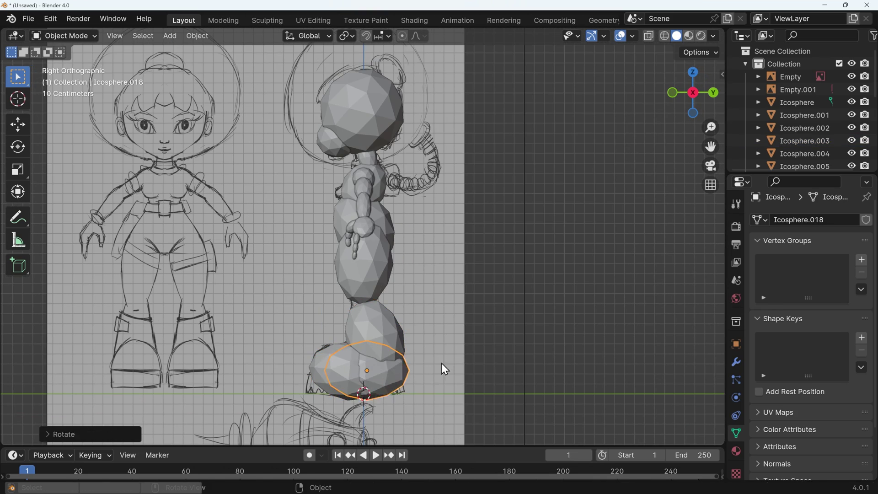
Add a cube under the foot, select its sole vertices in X-ray, and loop-cut it.
key("shift+a")
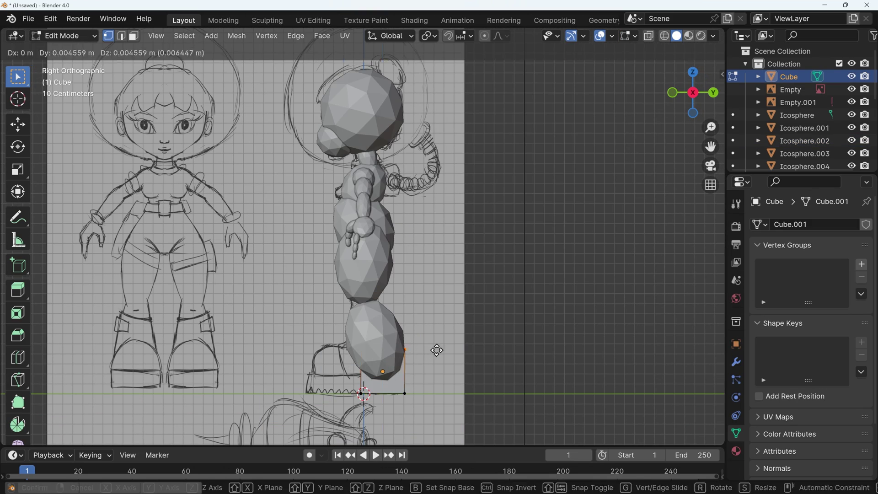
left_click(436, 351)
key("alt+z")
left_click_drag(331, 358, 356, 388)
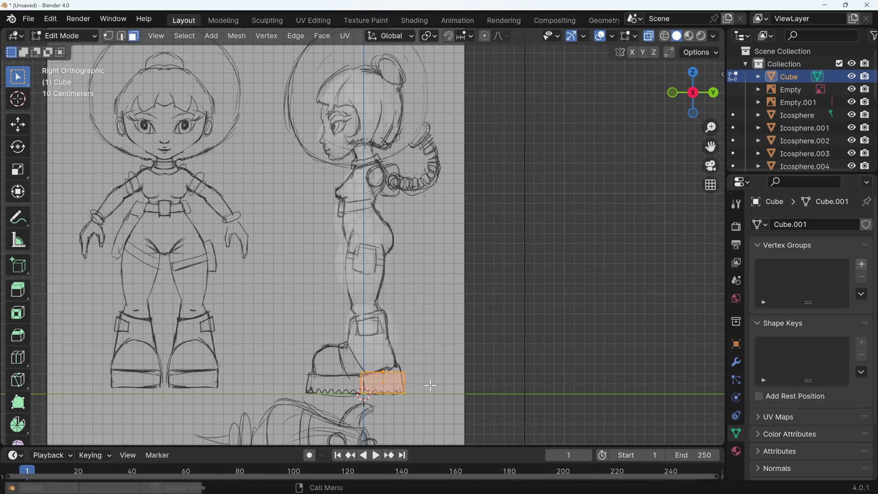
key("ctrl+KP_7")
scroll(411, 288, "up", 6)
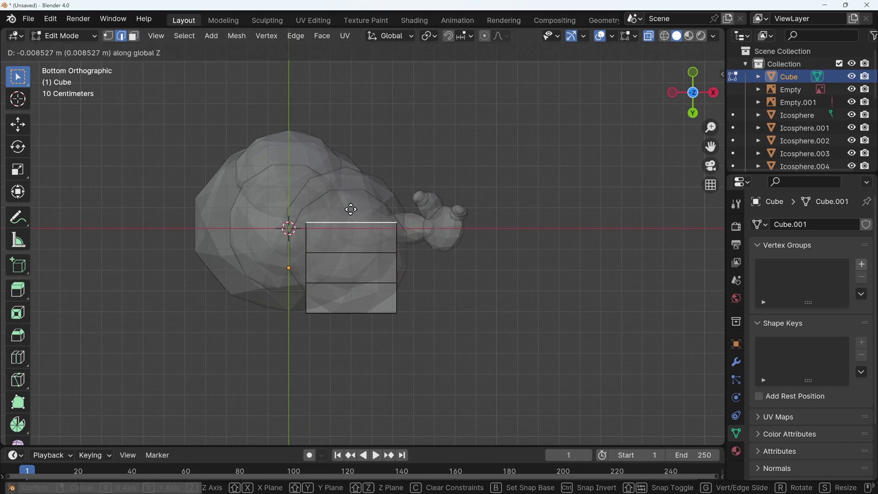
key("ctrl+r")
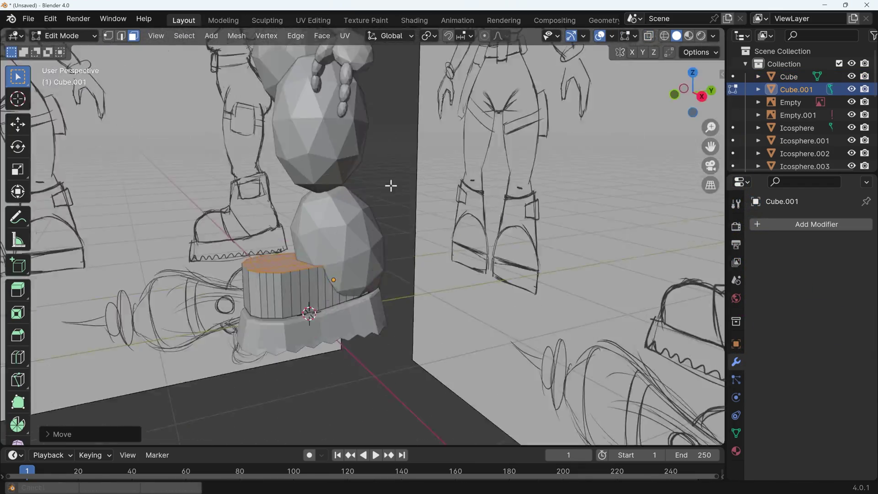
key("ctrl+Tab")
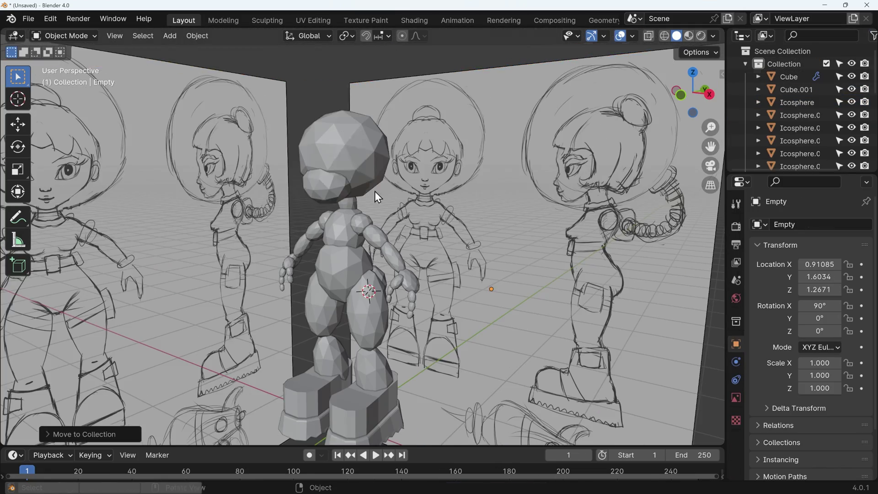
Select the head sphere.
left_click(373, 192)
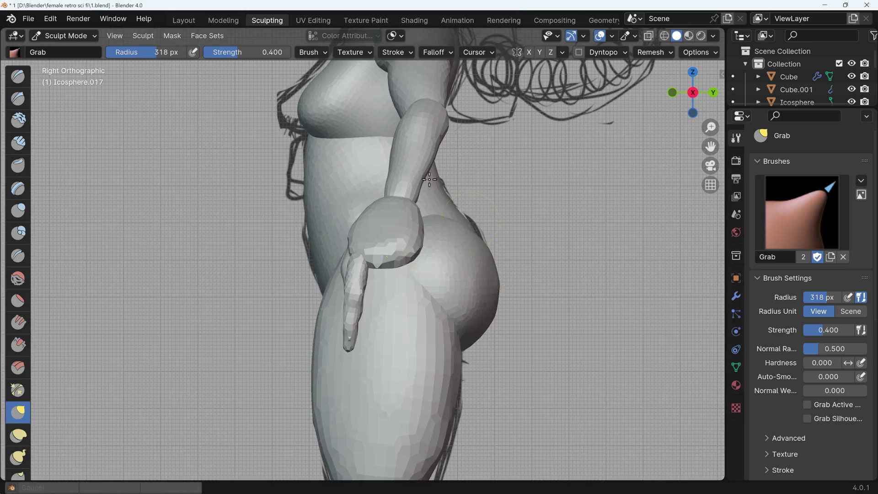
Orbit the view to see the figure from behind.
middle_click_drag(430, 179, 570, 302)
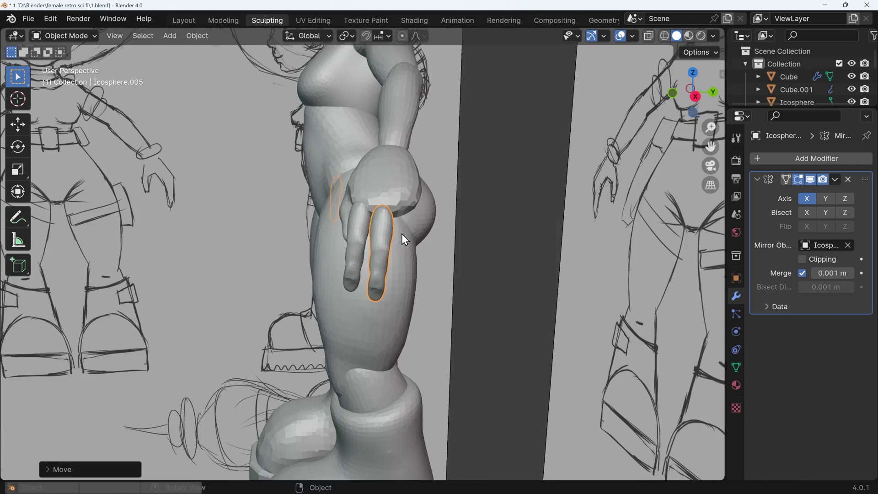
Scale a finger along its length and choose the pivot point for the fingers.
key("s")
key("shift+z")
key("shift+z")
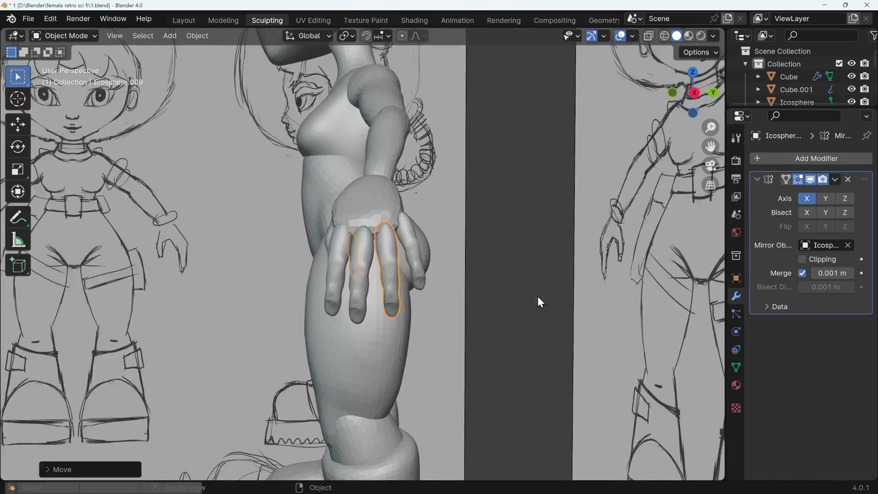
key("period")
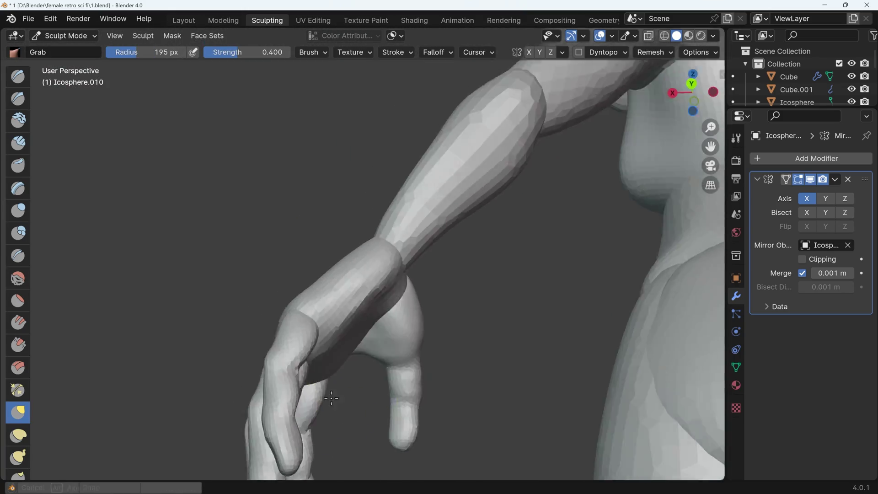
Orbit around the arm to inspect the palm side of the hand.
middle_click_drag(485, 284, 501, 296)
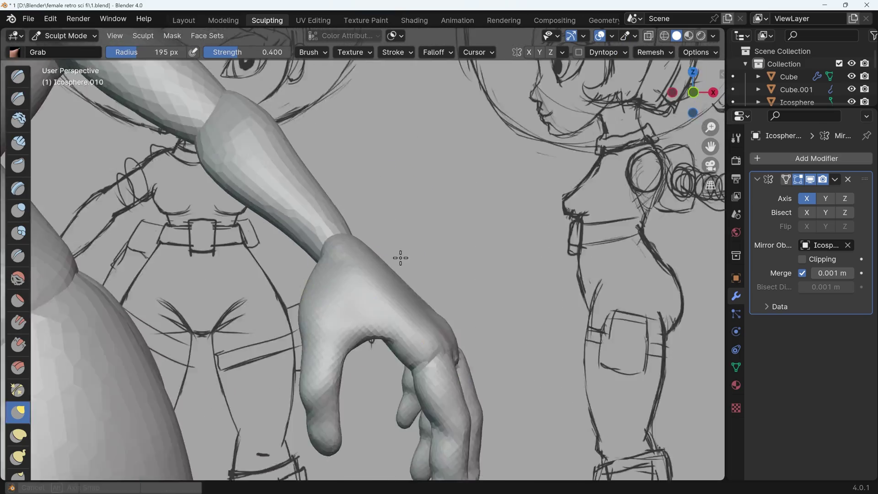
middle_click_drag(400, 258, 378, 319)
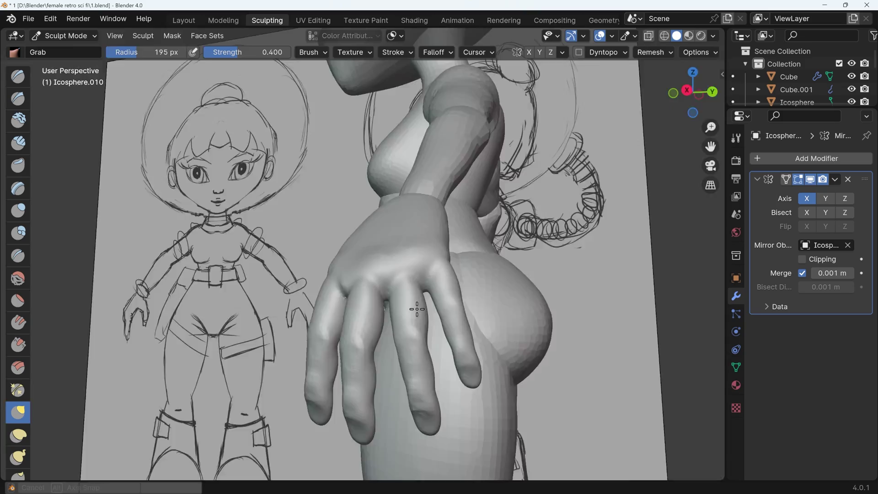
middle_click_drag(417, 309, 393, 316)
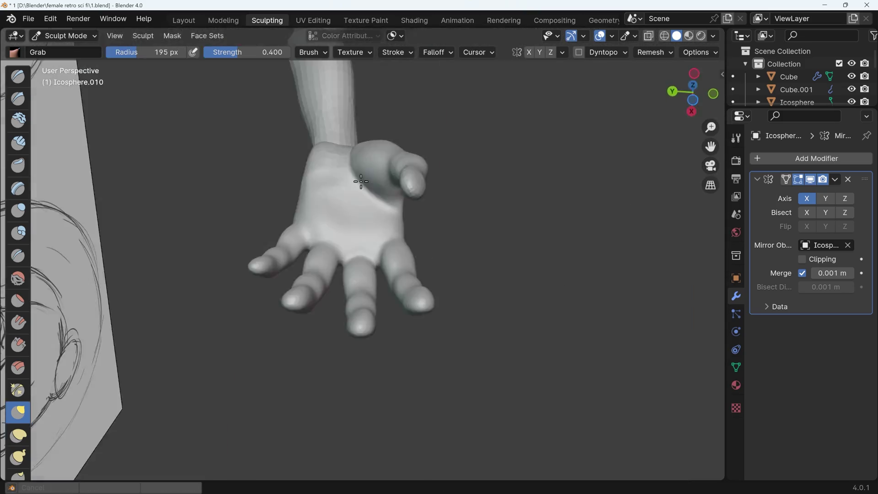
key("ctrl+Tab")
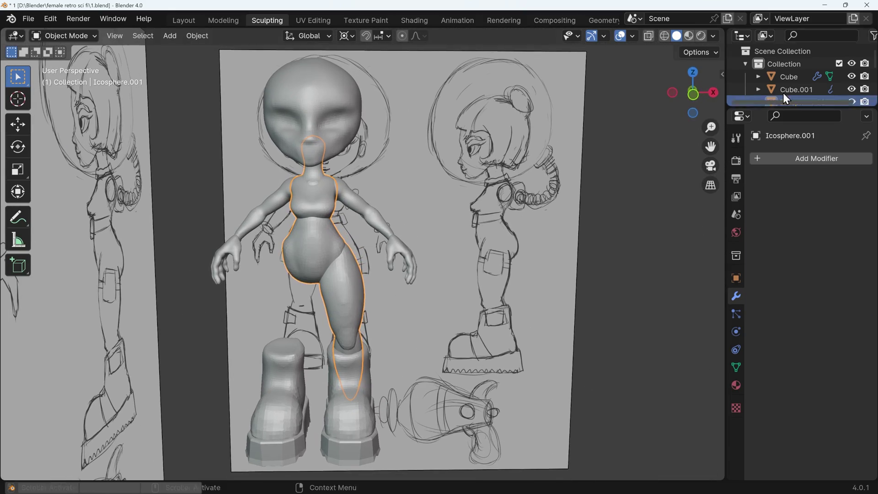
Mirror the selected mesh across X and orbit to inspect the sculpted head.
left_click(648, 91)
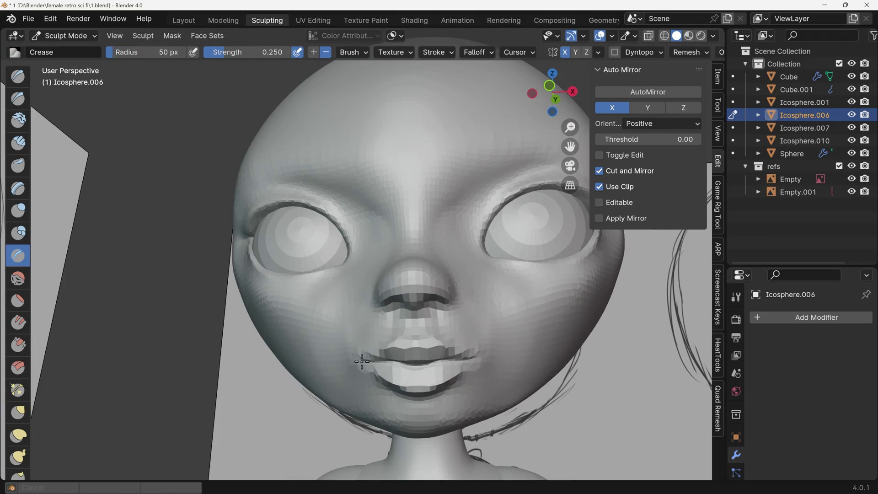
mouse_move(361, 362)
middle_mouse_down()
mouse_move(451, 146)
mouse_move(470, 320)
mouse_move(557, 282)
middle_mouse_up()
mouse_move(486, 370)
middle_mouse_down()
mouse_move(388, 286)
mouse_move(495, 375)
middle_mouse_up()
scroll(495, 375, "down", 4)
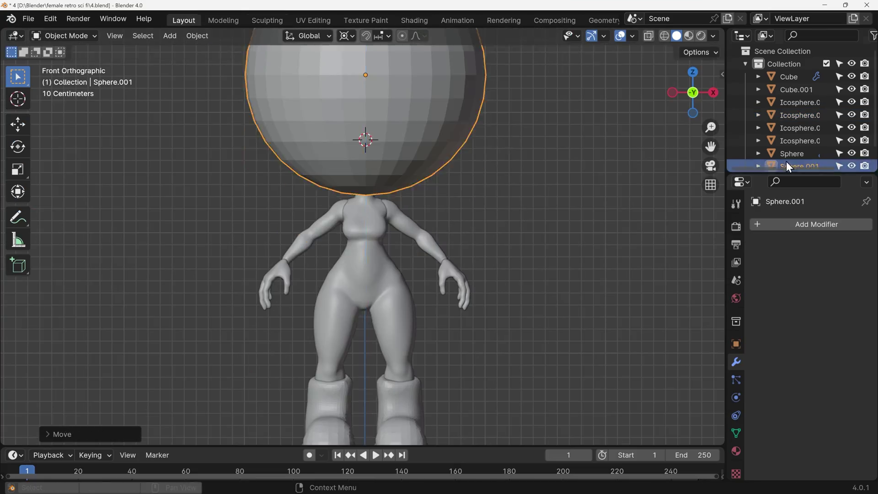
Scale the helmet sphere, move it up over the head, and duplicate it.
key("s")
key("g")
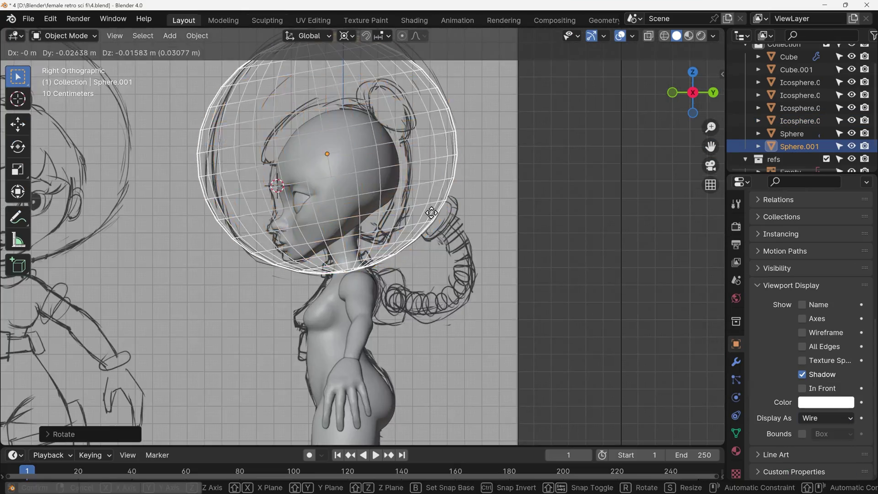
middle_click_drag(320, 219, 447, 227)
key("shift+d")
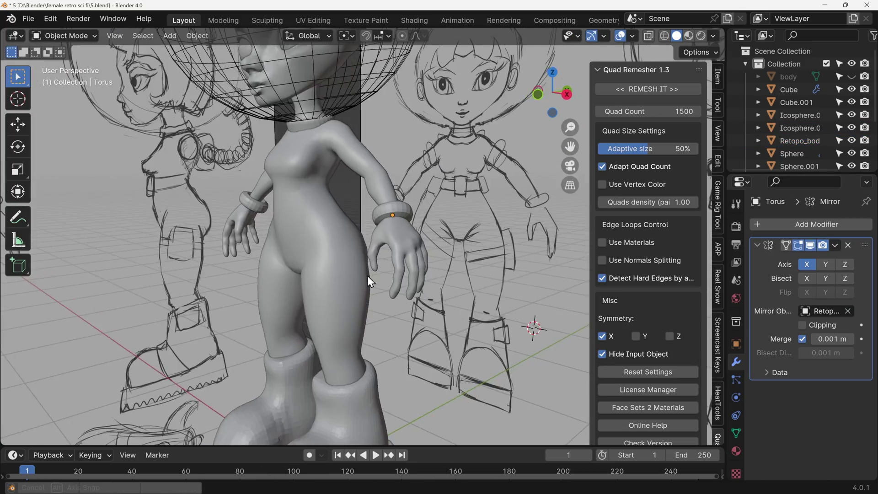
Set the Quad Remesher target quad count to 500.
left_click(629, 113)
type("500")
key("Return")
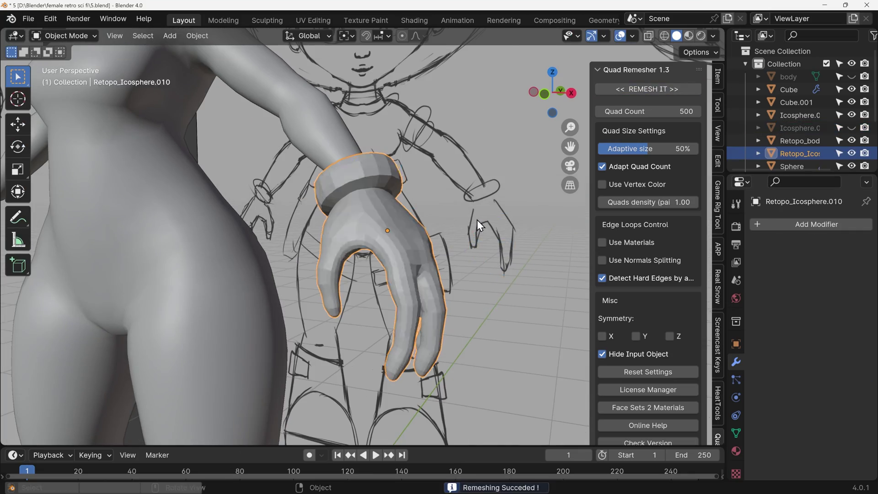
Smooth the whole hand with a mesh filter in Sculpt Mode.
key("ctrl+Tab")
left_click(428, 287)
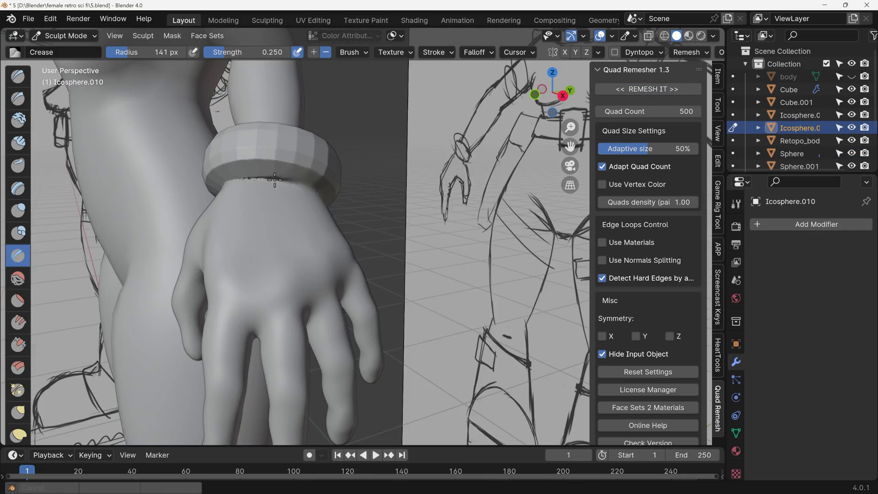
middle_click_drag(274, 179, 526, 444)
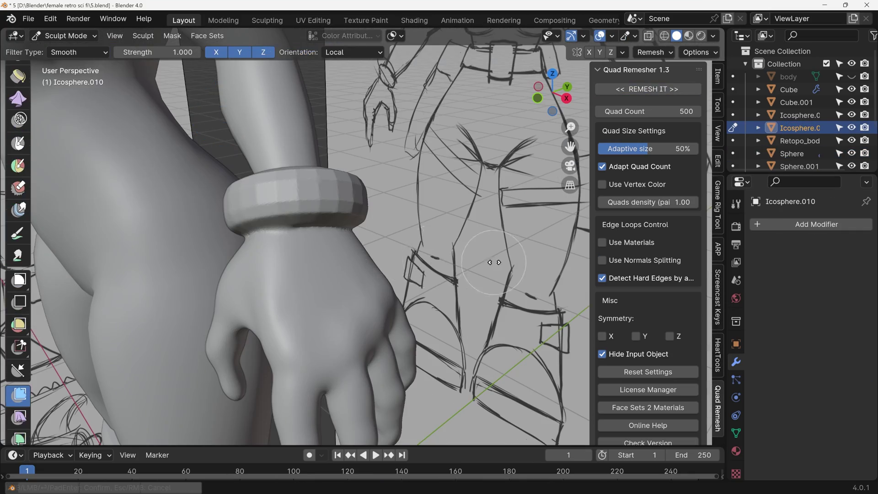
left_click(512, 264)
middle_click_drag(511, 264, 503, 292)
middle_click_drag(397, 161, 406, 384)
scroll(431, 339, "up", 5)
scroll(448, 335, "down", 8)
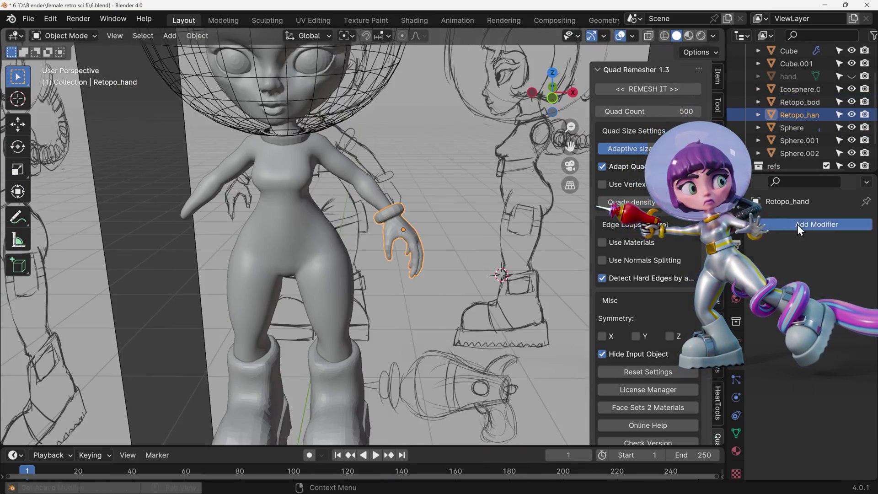
Rename the remeshed body object, edit its quad count, and inspect the remeshed head.
double_click(795, 102)
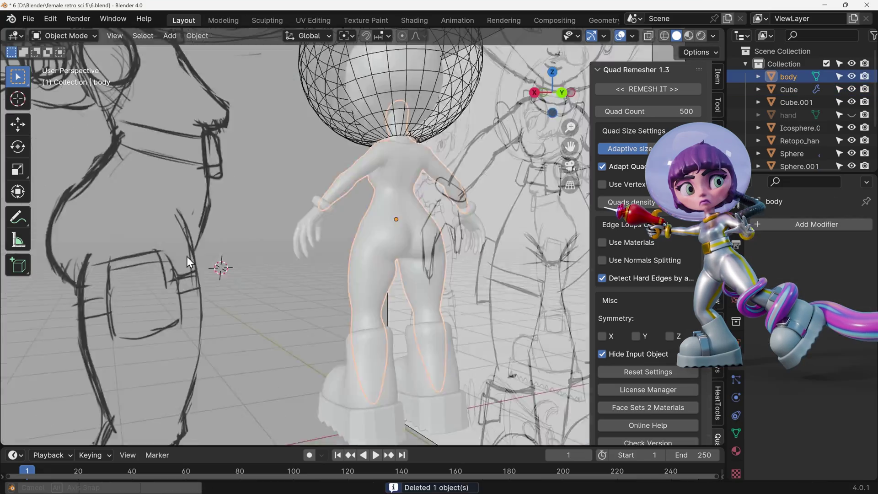
double_click(657, 111)
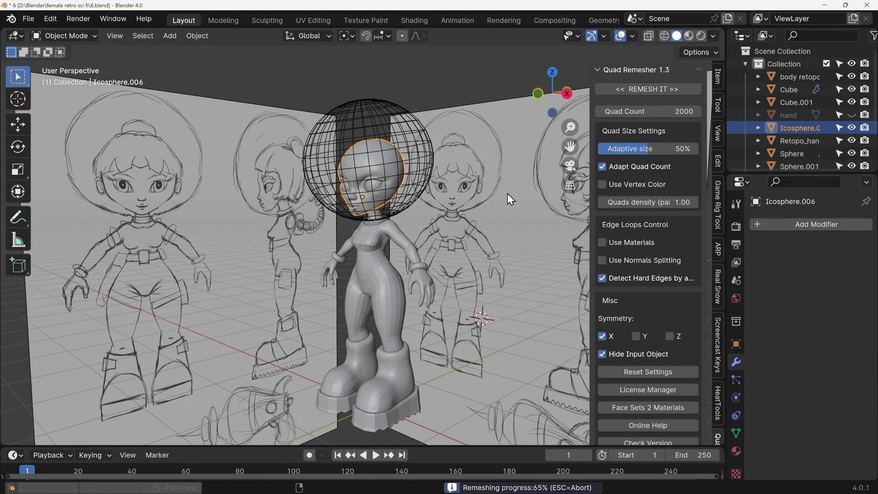
scroll(400, 224, "up", 5)
middle_click_drag(431, 234, 401, 241)
scroll(434, 242, "down", 10)
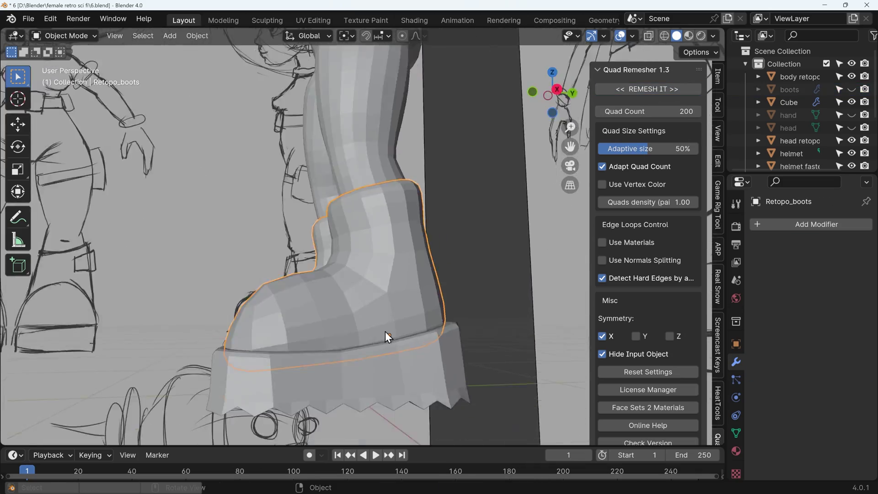
Delete one half of the remeshed boots in Edit Mode.
key("Tab")
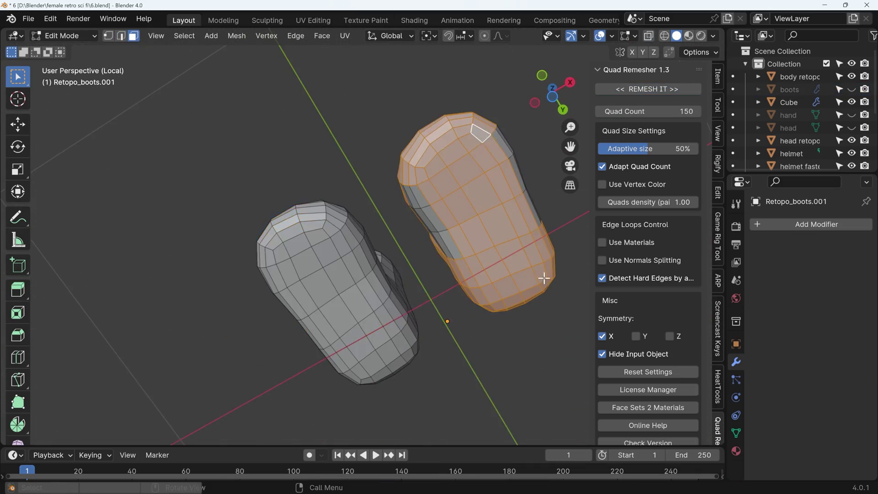
middle_click_drag(447, 318, 487, 313)
key("x")
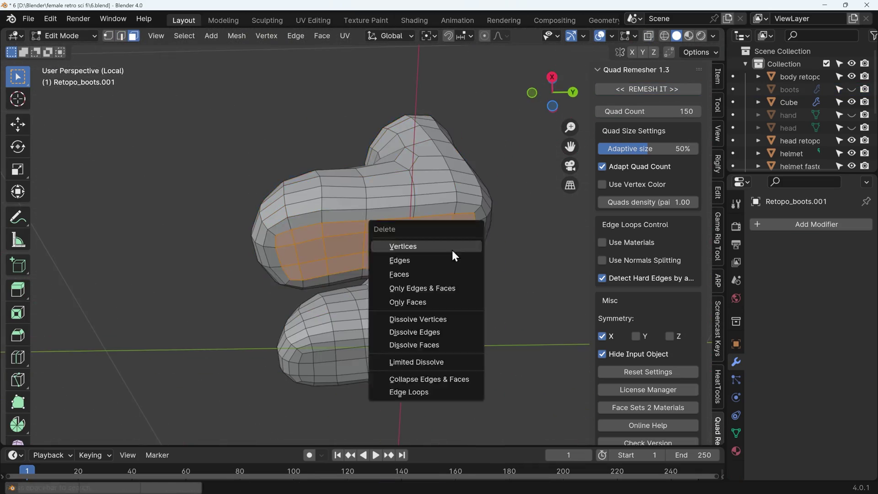
left_click(455, 250)
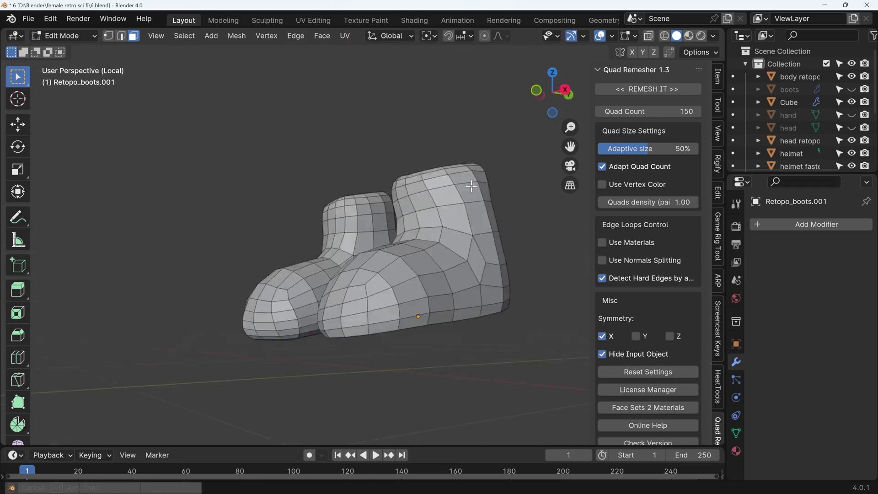
Soft-move the boot's top loop to fit snugly around the leg.
middle_click_drag(471, 186, 427, 237)
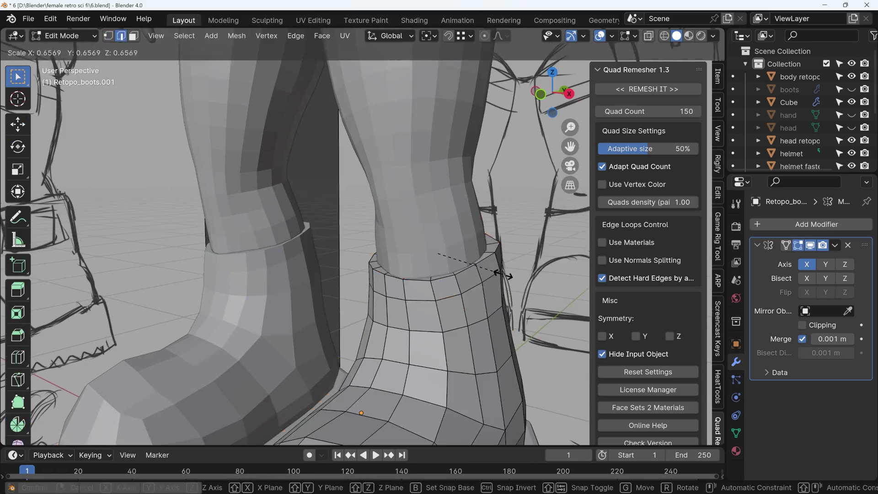
left_click(390, 305)
scroll(390, 232, "down", 9)
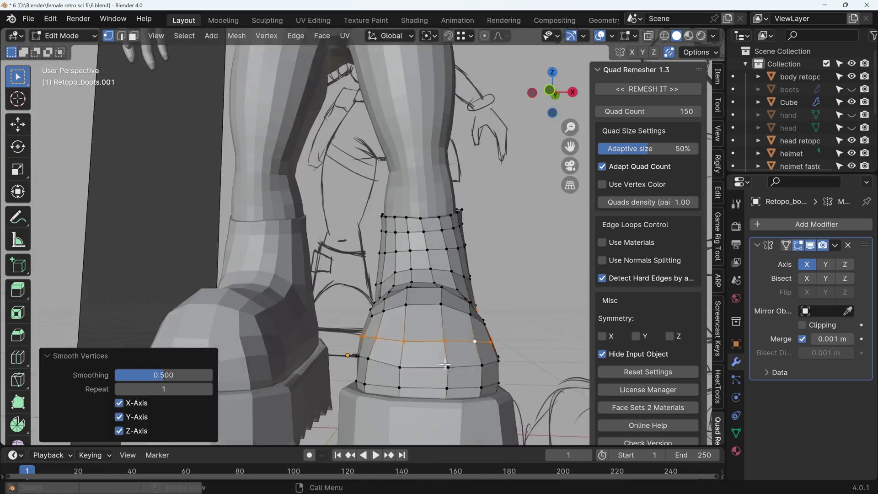
middle_click_drag(444, 364, 514, 356)
scroll(514, 356, "down", 3)
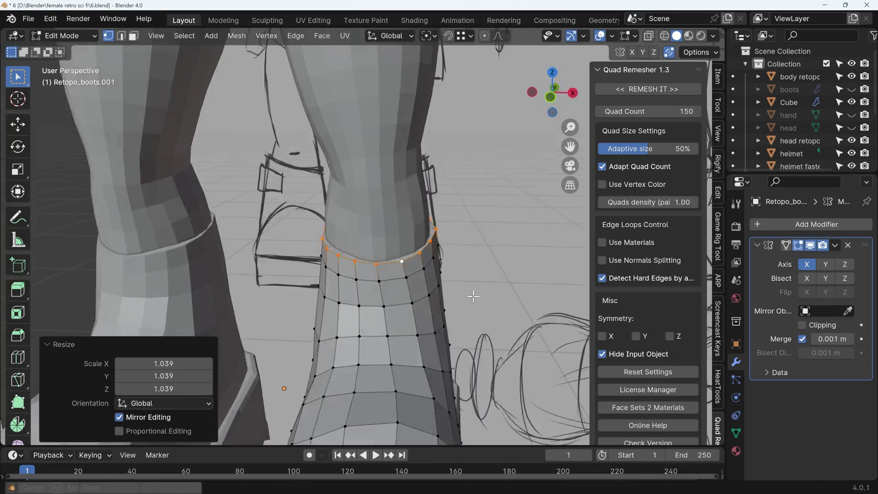
middle_click_drag(472, 271, 414, 280)
scroll(414, 280, "down", 3)
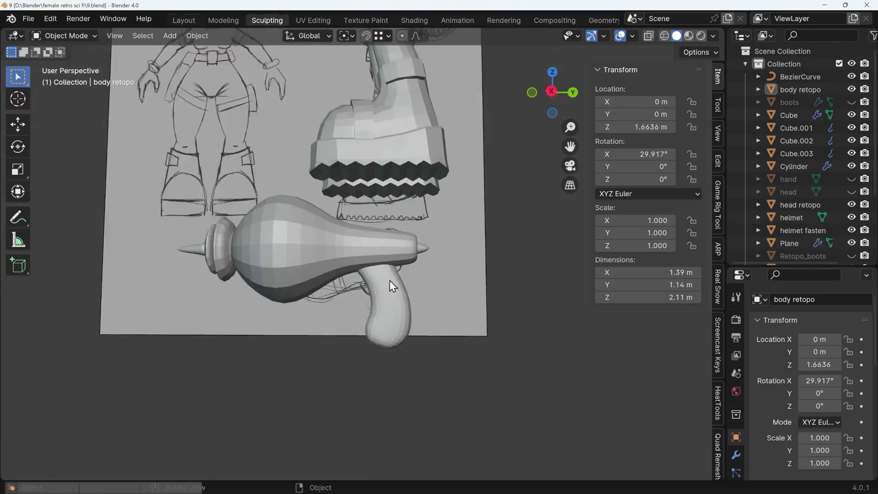
Switch the ray gun handle into Sculpt Mode for smoothing.
key("ctrl+Tab")
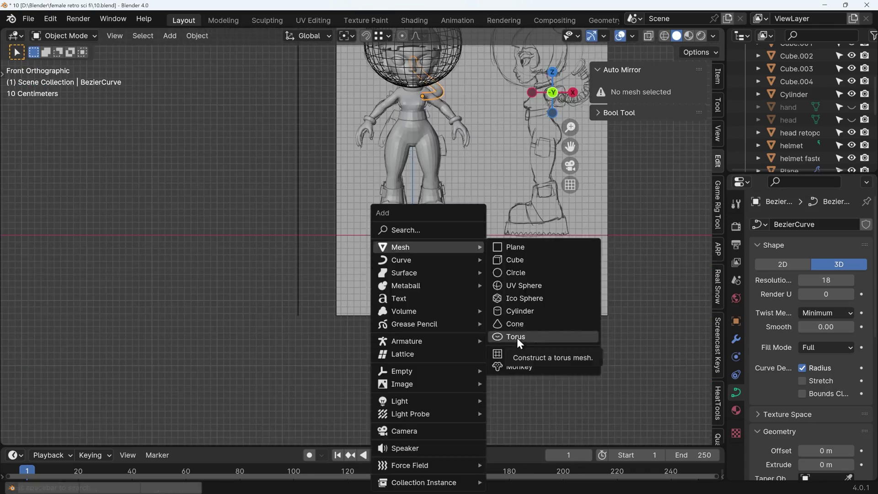
Add a torus and pick the BezierCurve hose curve for its Curve modifier.
left_click(517, 337)
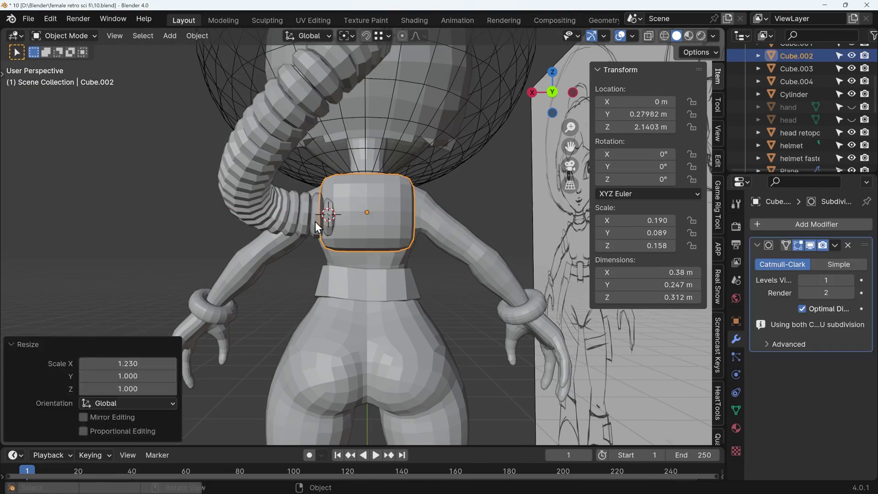
left_click(246, 198)
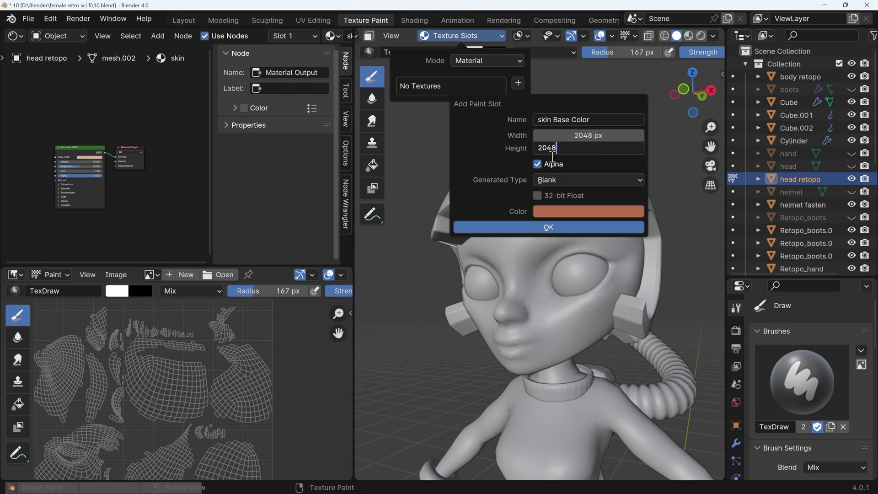
Create the 2048×2048 skin Base Color texture, shrink the brush radius, and expand the colour settings.
left_click(549, 227)
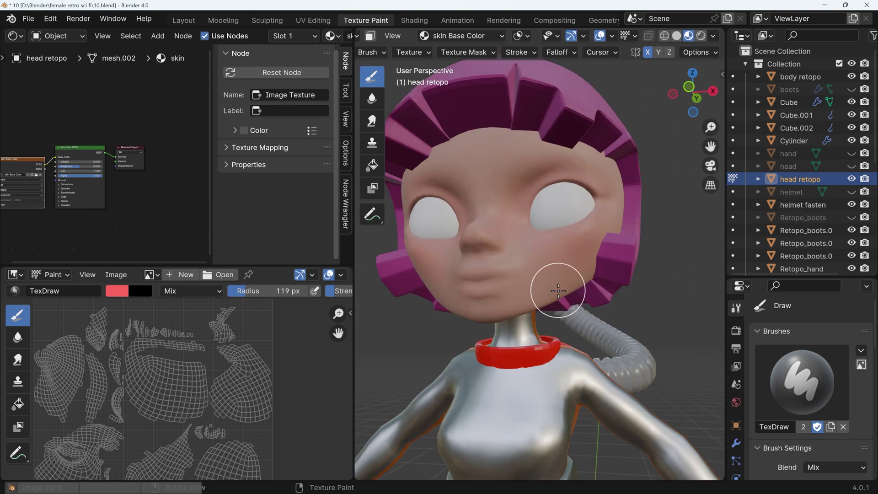
middle_click_drag(553, 251, 529, 281)
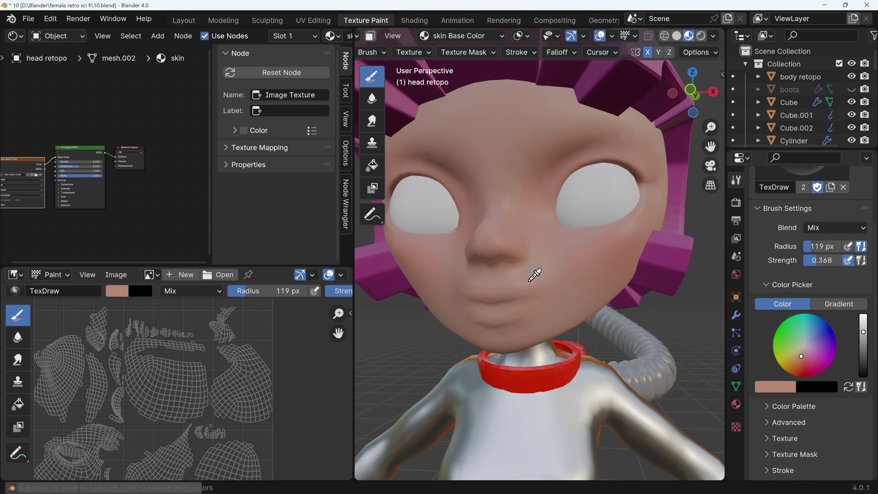
left_click(780, 406)
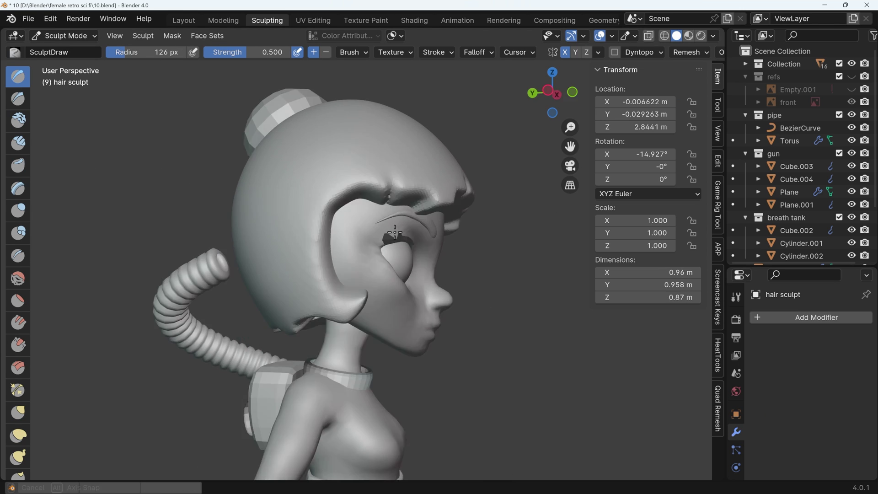
Inspect the hair around the head, briefly isolating the hair mesh, ending on a front face view.
mouse_move(395, 232)
middle_mouse_down()
mouse_move(415, 290)
mouse_move(496, 334)
middle_mouse_up()
key("KP_Divide")
middle_click_drag(496, 298, 428, 401)
key("KP_Divide")
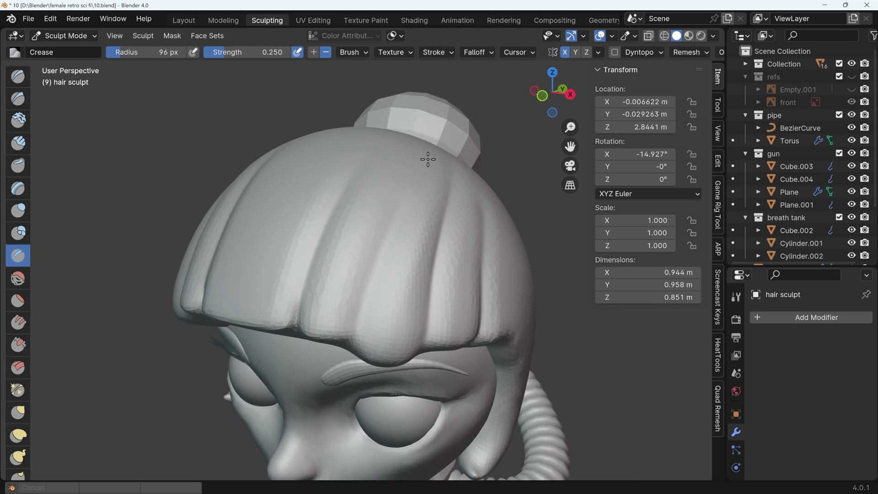
middle_click_drag(428, 157, 420, 377)
middle_click_drag(360, 438, 403, 331)
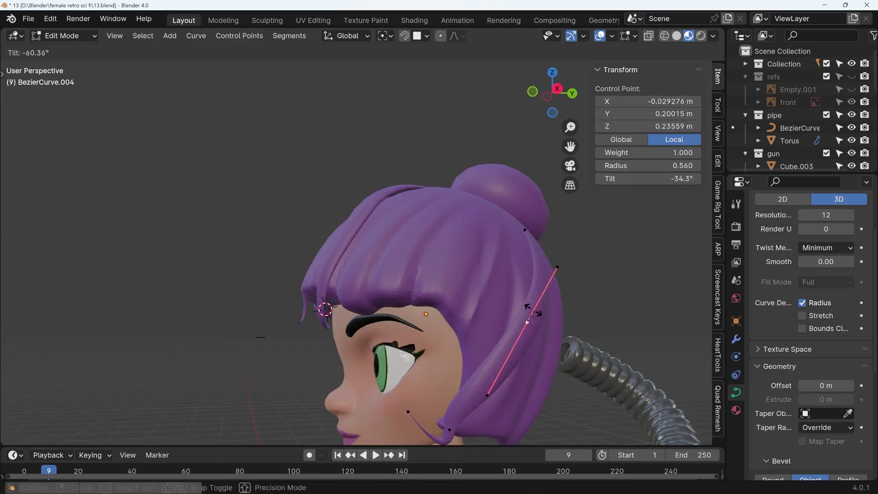
Finish the current hair strand and add another strand curve beside the face.
middle_click_drag(430, 316, 446, 326)
key("Tab")
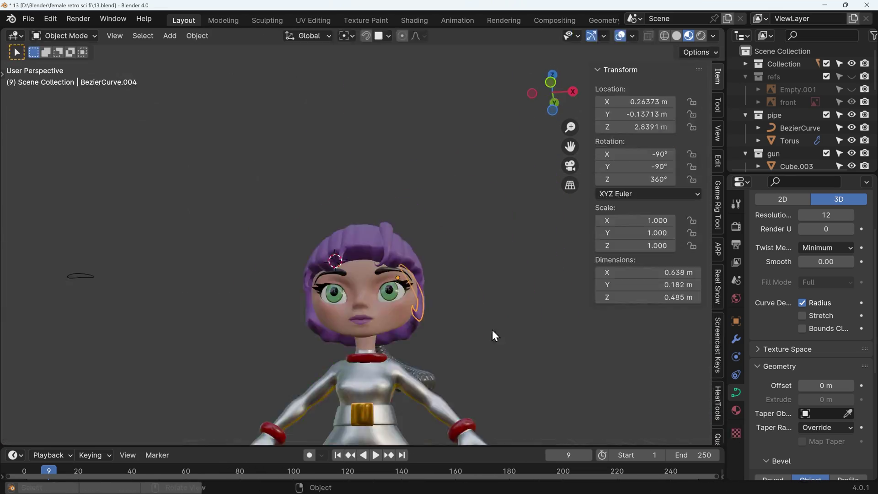
middle_click_drag(529, 353, 433, 336)
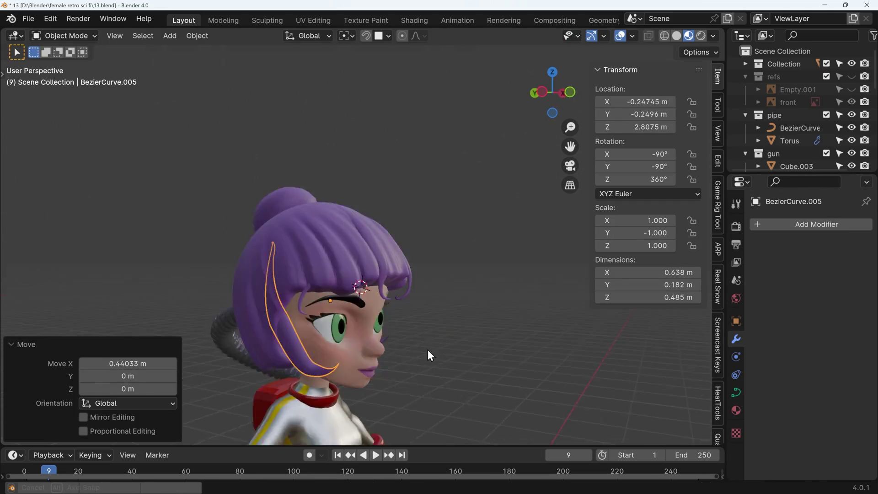
key("Tab")
middle_click_drag(212, 297, 253, 310)
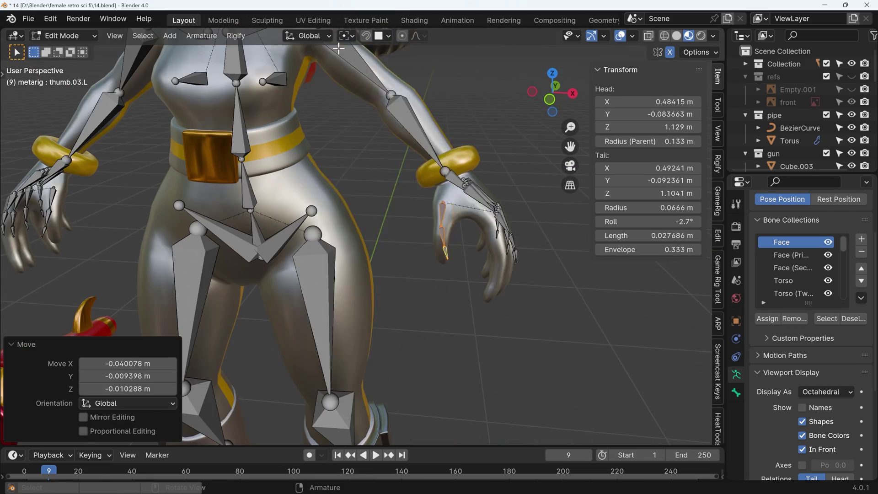
Set snapping options, select the leg bones, then select the character's parts together with the rig.
key("ctrl+shift+Tab")
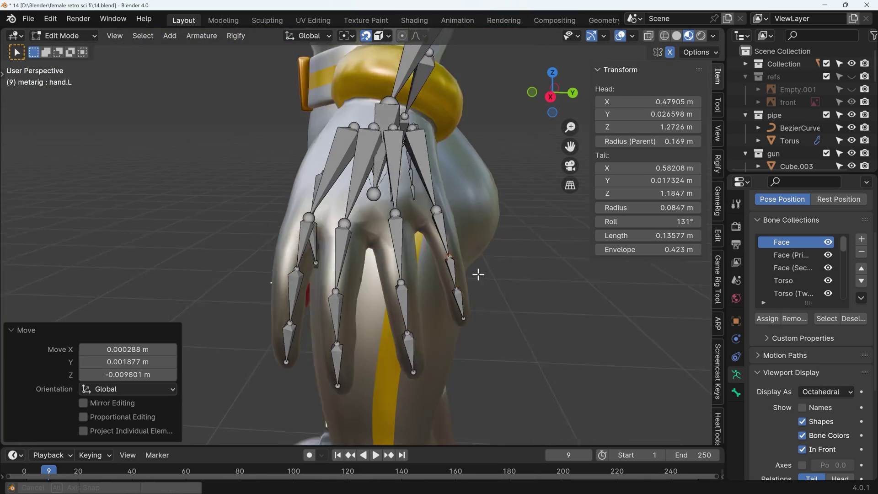
left_click_drag(301, 296, 428, 339)
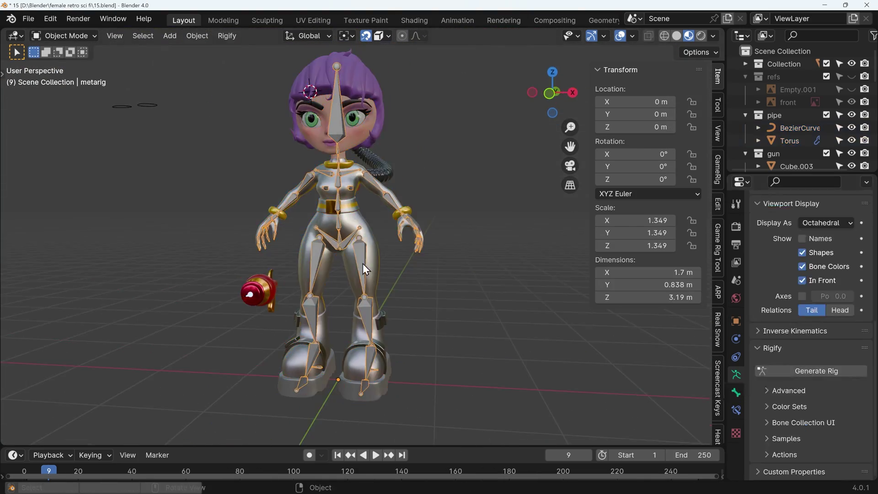
scroll(745, 87, "down", 5)
key("shift+bracketright")
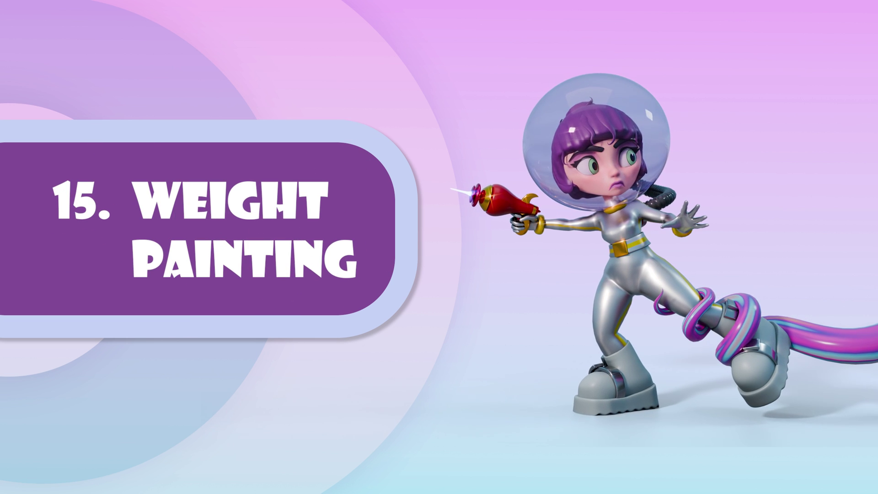
Apply the Bevel modifier on the ankle cuffs object.
left_click(758, 297)
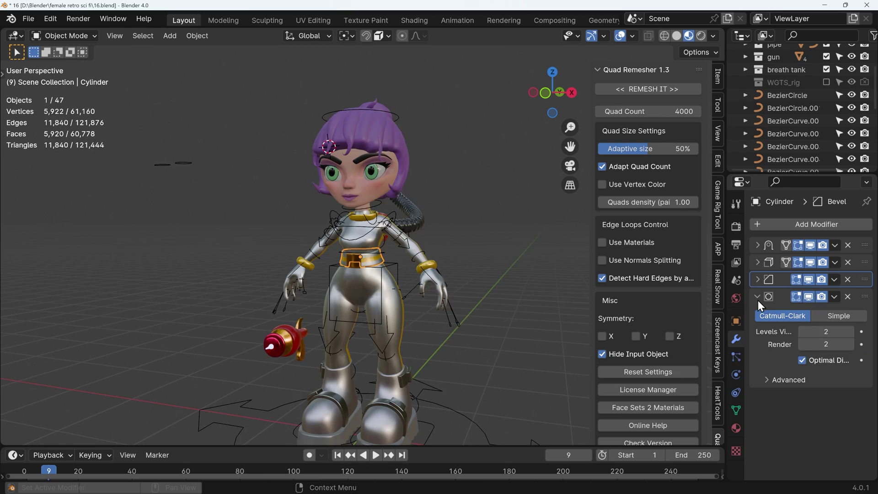
left_click(758, 279)
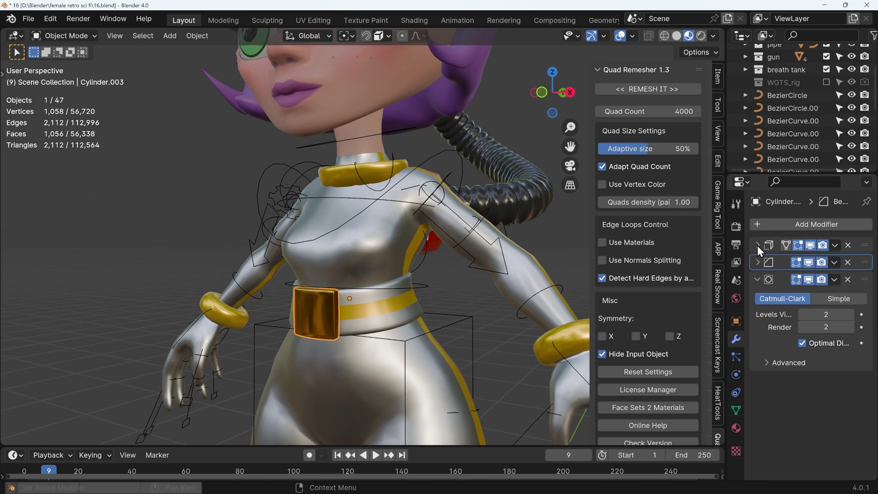
left_click(470, 331)
key("ctrl+a")
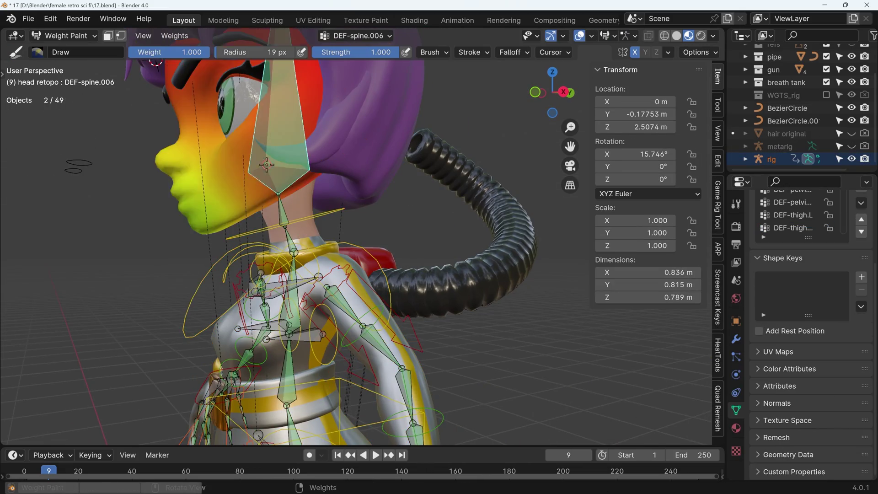
Clear the eyebrow mesh's parent with Alt+P, then switch editing mode.
mouse_move(274, 192)
middle_mouse_down()
mouse_move(239, 217)
mouse_move(274, 220)
middle_mouse_up()
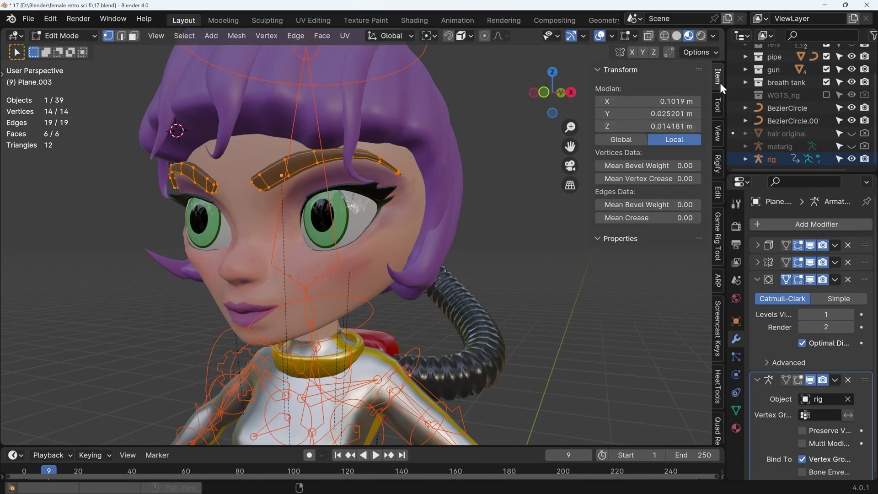
left_click(718, 133)
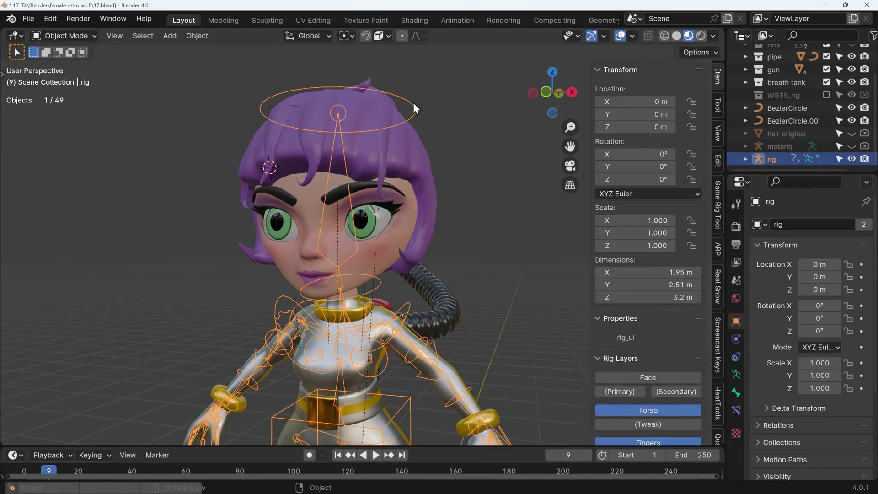
key("alt+p")
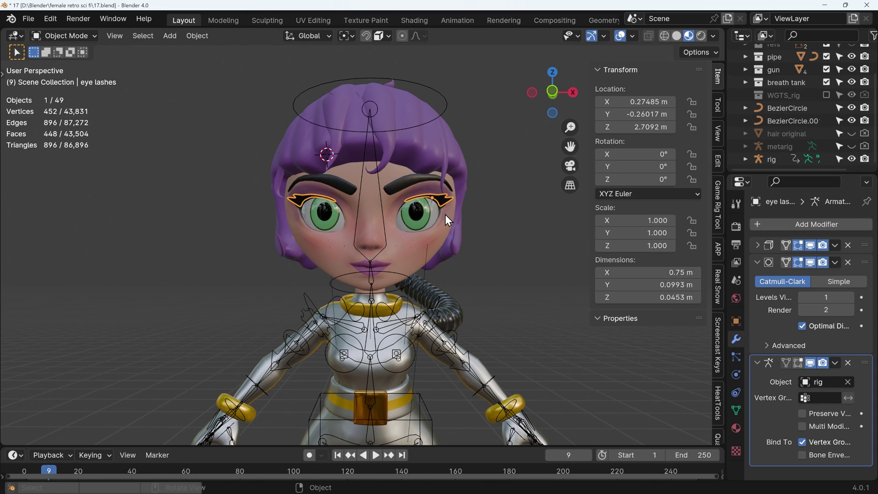
middle_click_drag(446, 214, 380, 290)
left_click(466, 197)
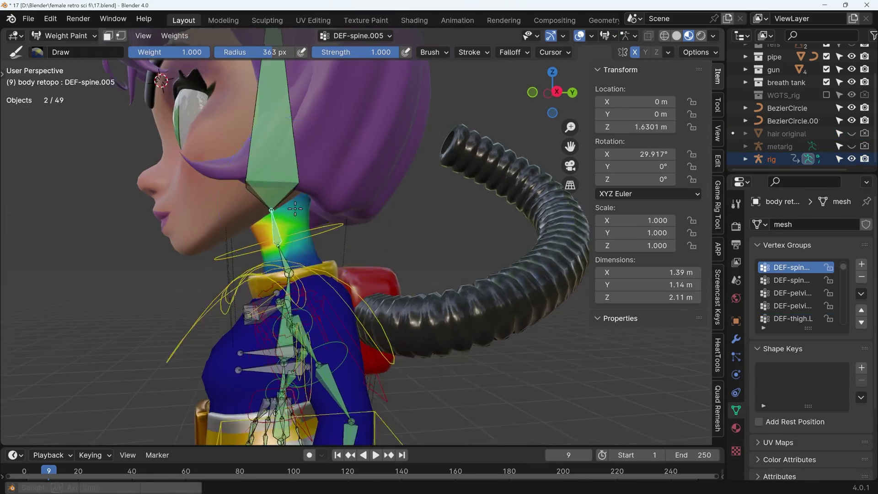
key("ctrl+Tab")
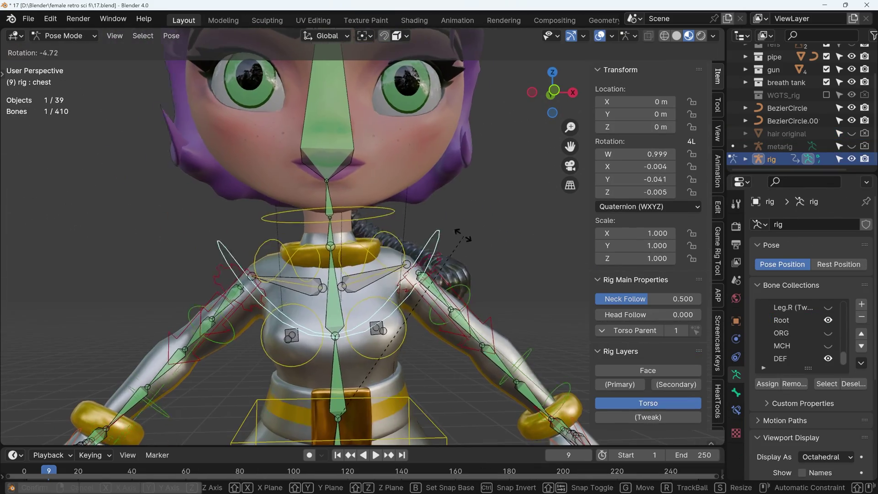
left_click(28, 18)
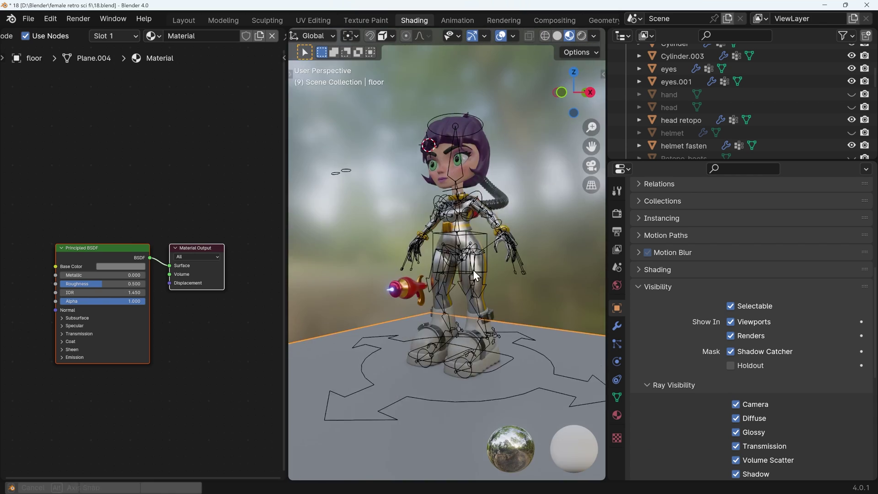
Add a Plain Axes empty and position it, checking from the front view.
scroll(405, 296, "up", 5)
key("shift+a")
mouse_move(348, 366)
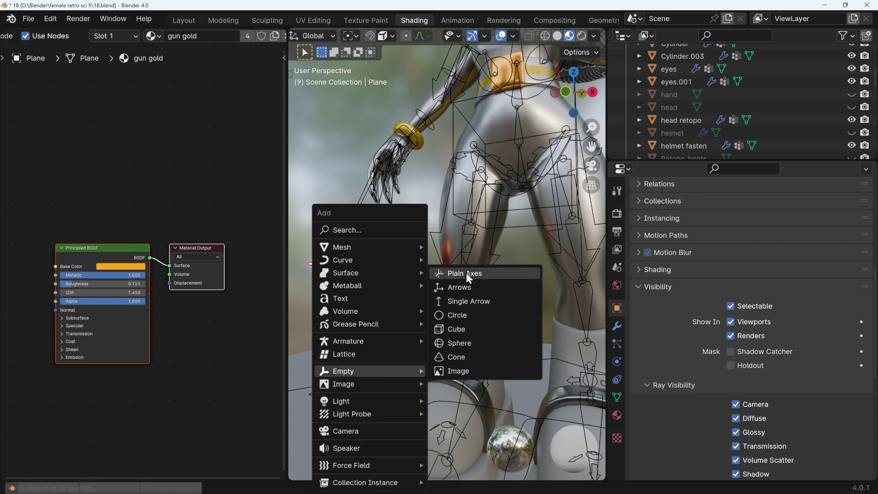
left_click(464, 276)
key("KP_1")
left_click(471, 267)
Move and rotate the ray gun into the character's hand, checking side and front views.
key("KP_3")
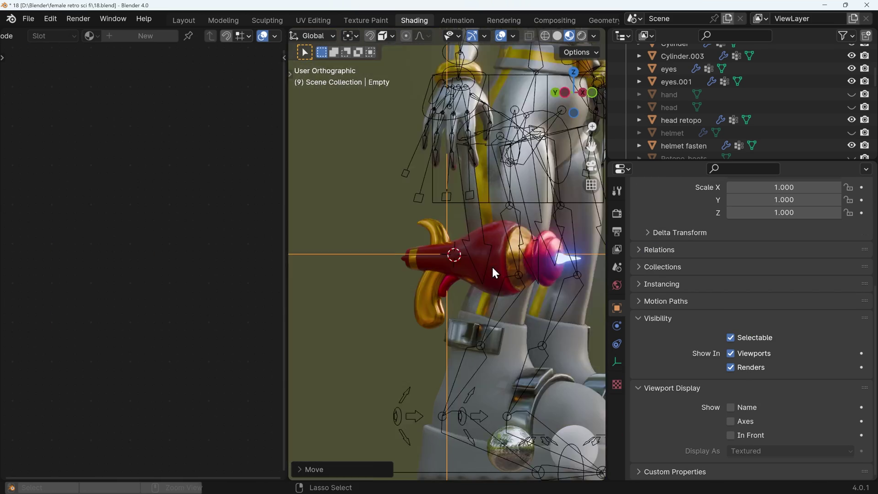
middle_click_drag(492, 265, 548, 217)
key("g")
left_click(450, 218)
key("KP_1")
key("r")
left_click(462, 183)
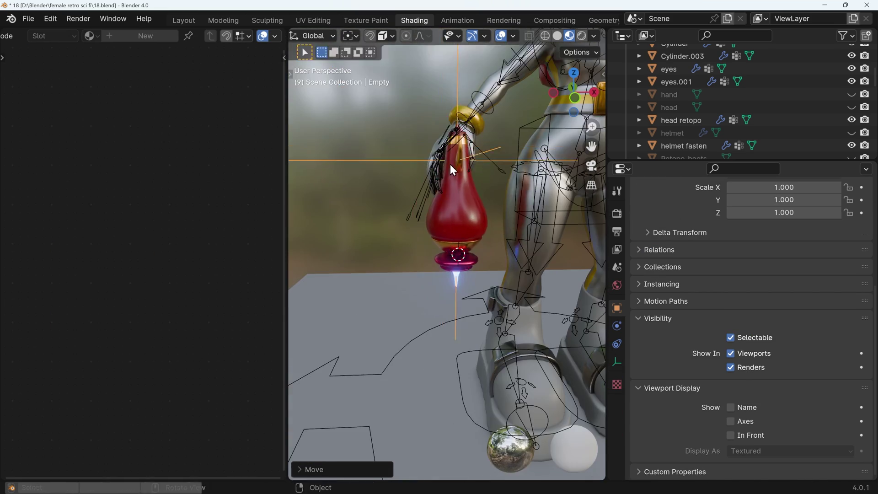
Rotate the gun around the X axis so it points downward.
middle_click_drag(463, 183, 368, 382)
key("r")
key("x")
left_click(541, 178)
middle_click_drag(541, 178, 523, 231)
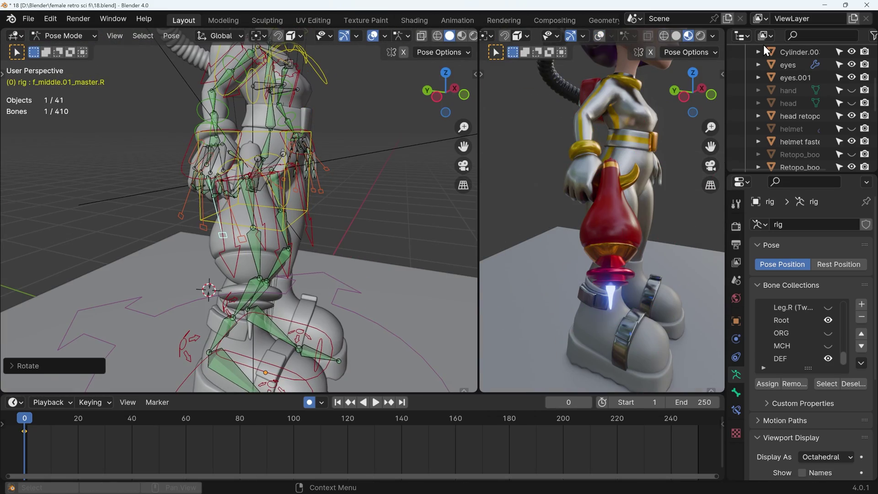
Rotate the index and pinky finger controls to curl them around the ray gun.
middle_click_drag(634, 228, 640, 209)
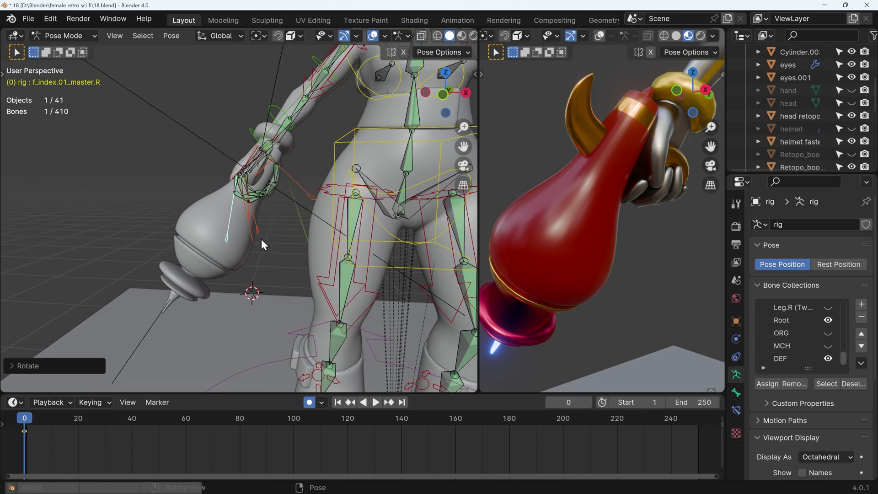
middle_click_drag(548, 220, 303, 232)
key("s")
left_click(271, 226)
key("r")
left_click(330, 243)
middle_click_drag(525, 274, 482, 308)
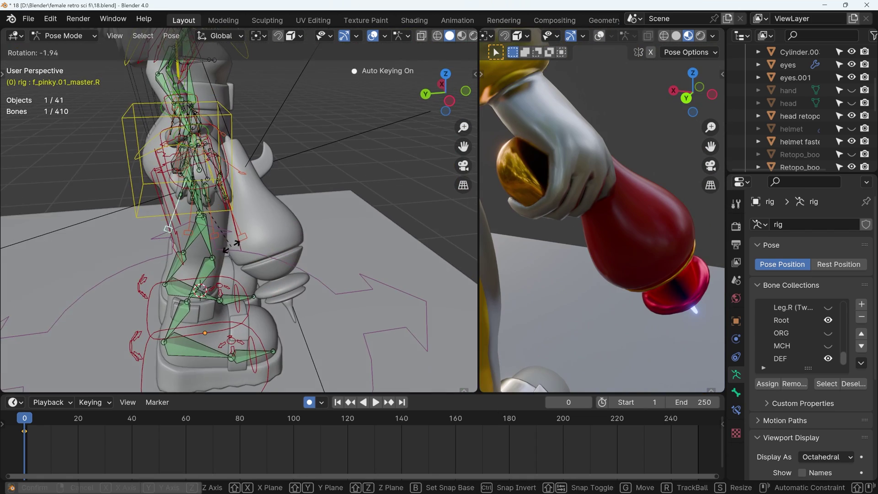
left_click(262, 205)
middle_click_drag(262, 204, 264, 230)
middle_click_drag(594, 219, 693, 218)
Move the torso control to adjust the character's pose.
scroll(693, 217, "down", 5)
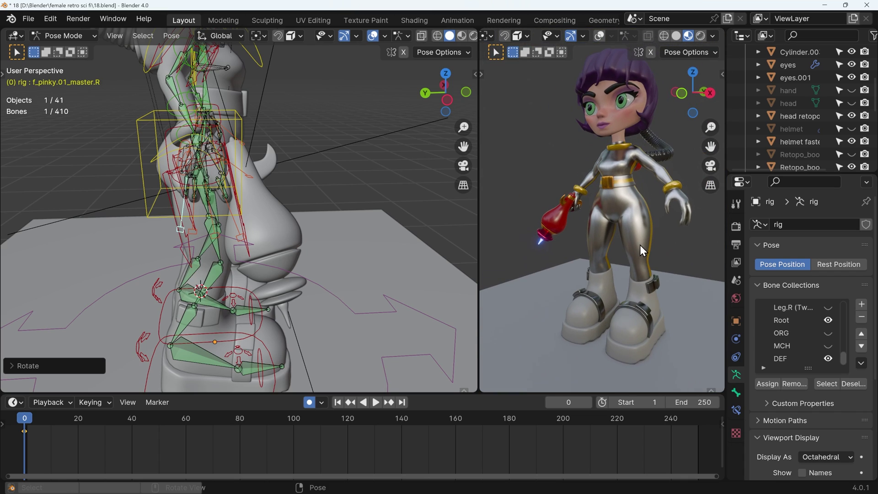
middle_click_drag(293, 238, 321, 256)
left_click(320, 255)
key("g")
left_click(317, 251)
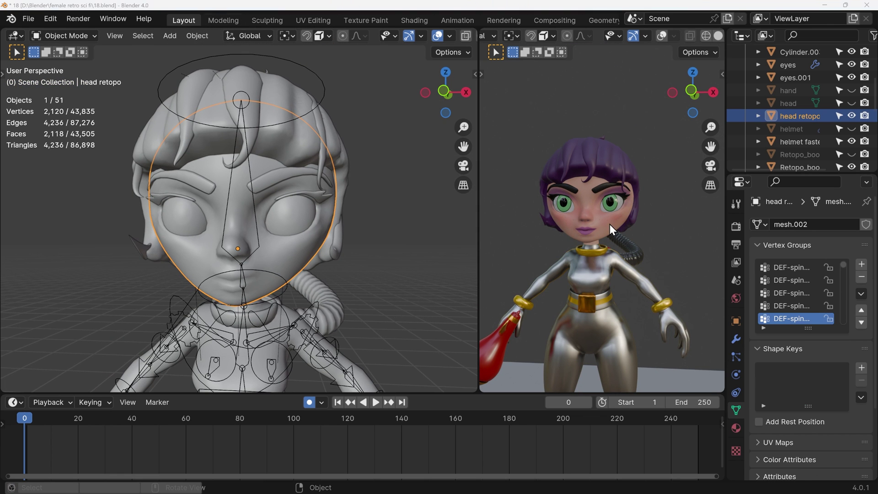
Raise the inner end of the right eyebrow in Edit Mode for a shocked look.
left_click(293, 182)
scroll(295, 196, "up", 4)
mouse_move(285, 179)
middle_mouse_down()
mouse_move(271, 199)
mouse_move(285, 166)
middle_mouse_up()
key("Tab")
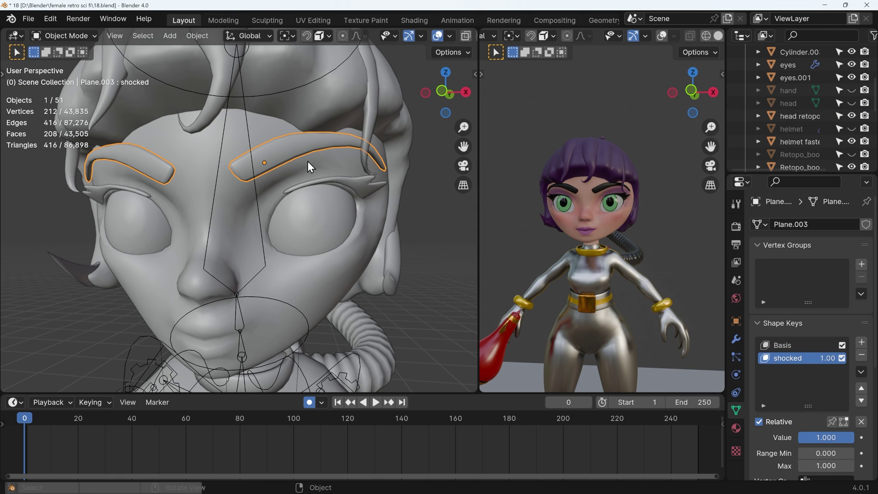
left_click_drag(224, 121, 286, 183)
key("g")
left_click(293, 150)
middle_click_drag(293, 151, 321, 206)
Sculpt the head retopo face with Grab into a worried frown and set 'shocked worried' to 1.000.
key("Tab")
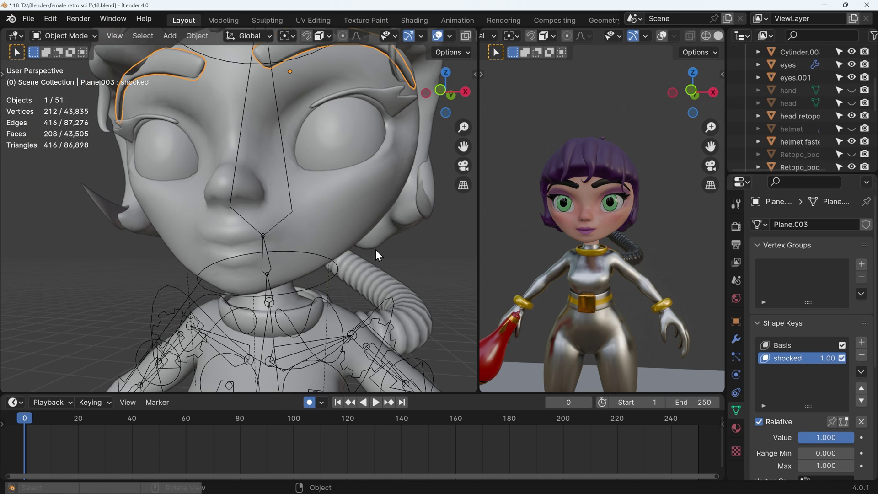
scroll(251, 213, "up", 2)
key("ctrl+Tab")
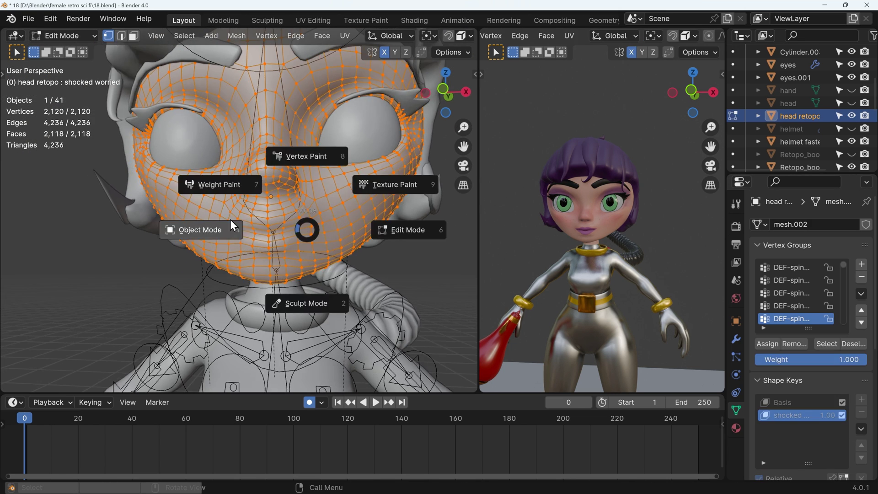
left_click(306, 189)
mouse_move(271, 188)
middle_mouse_down()
mouse_move(296, 164)
mouse_move(353, 210)
middle_mouse_up()
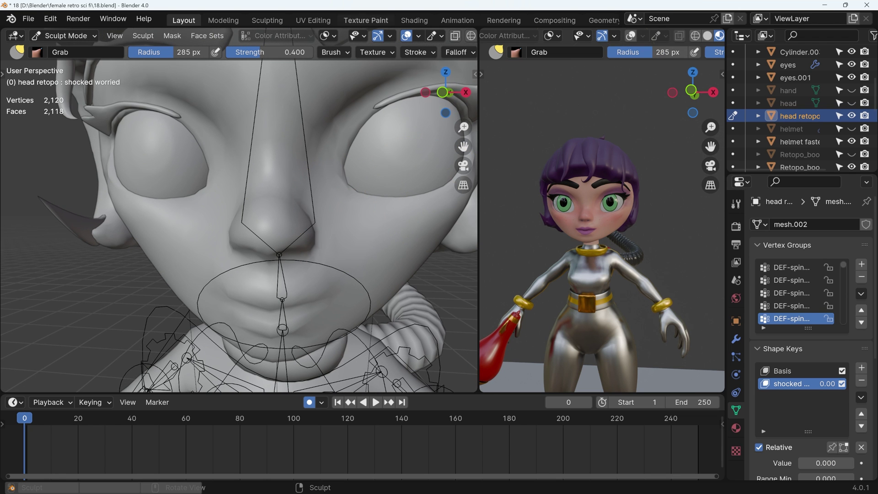
left_click_drag(819, 463, 846, 463)
left_click(620, 225)
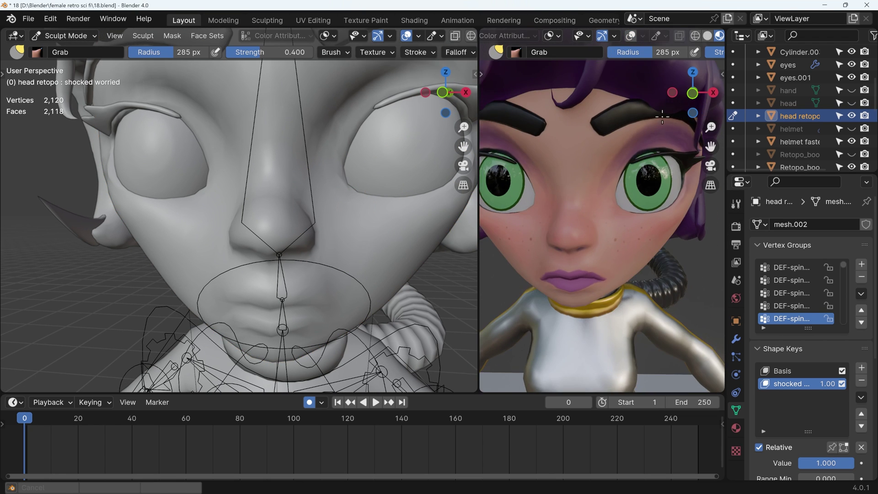
Back in Object Mode, select the eye lashes and move their vertices toward the shocked expression.
scroll(590, 229, "up", 5)
key("ctrl+Tab")
left_click(505, 241)
left_click(612, 192)
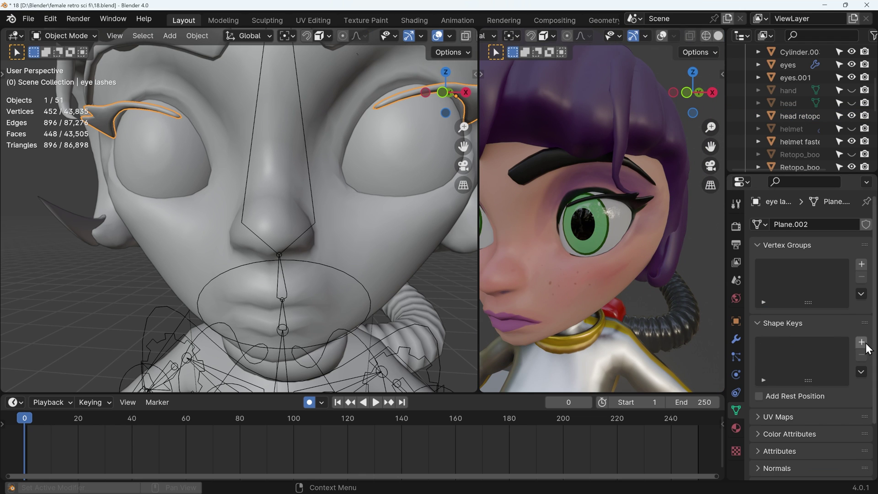
middle_click_drag(417, 91, 316, 147)
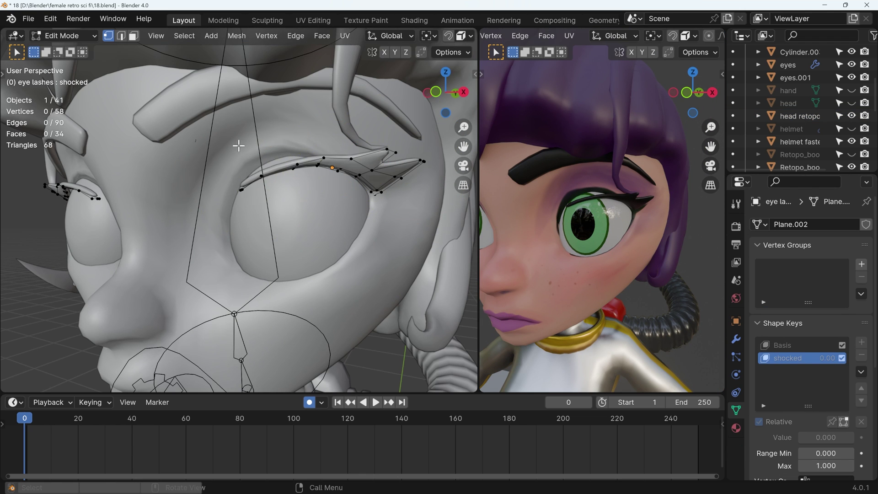
left_click(330, 150)
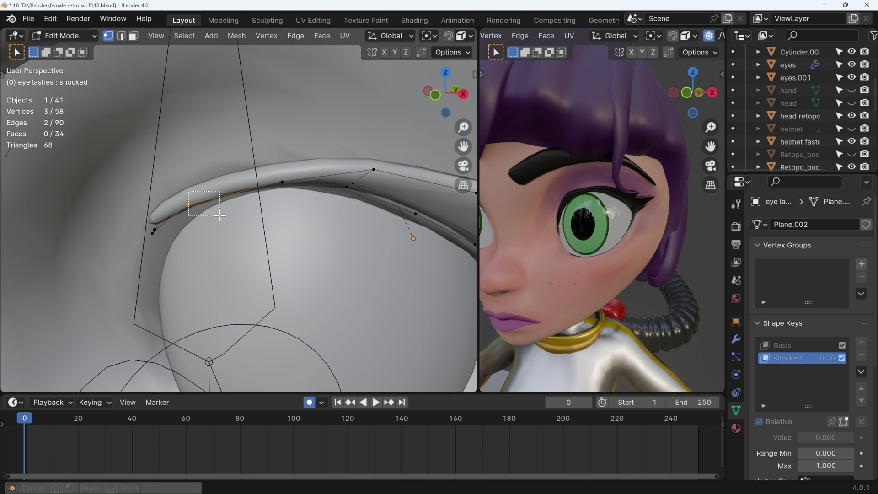
scroll(556, 221, "down", 5)
middle_click_drag(556, 221, 568, 220)
middle_click_drag(412, 229, 309, 261)
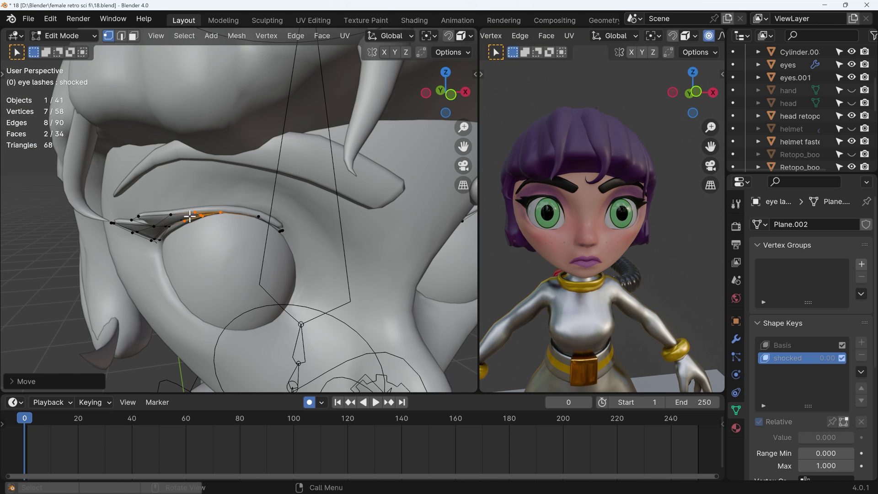
left_click(242, 218)
Refine the eyelash vertices in Edit Mode to match the face, then select both eyeballs.
scroll(594, 275, "down", 3)
scroll(647, 251, "up", 5)
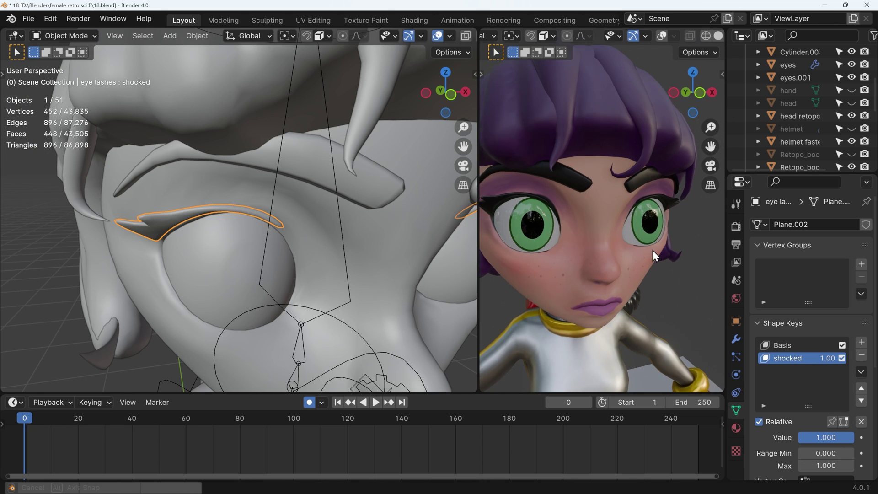
key("Tab")
key("g")
left_click(623, 271)
key("Tab")
middle_click_drag(411, 229, 347, 231)
key("Tab")
key("Tab")
scroll(627, 257, "down", 5)
scroll(600, 220, "up", 5)
left_click(599, 223)
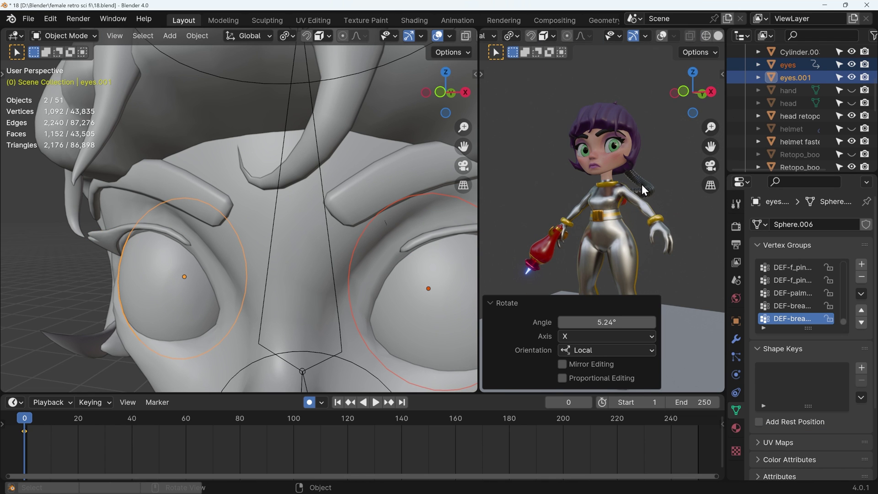
Move and rotate the foot_ik.L control outward into a wide lunging stance.
scroll(315, 240, "down", 5)
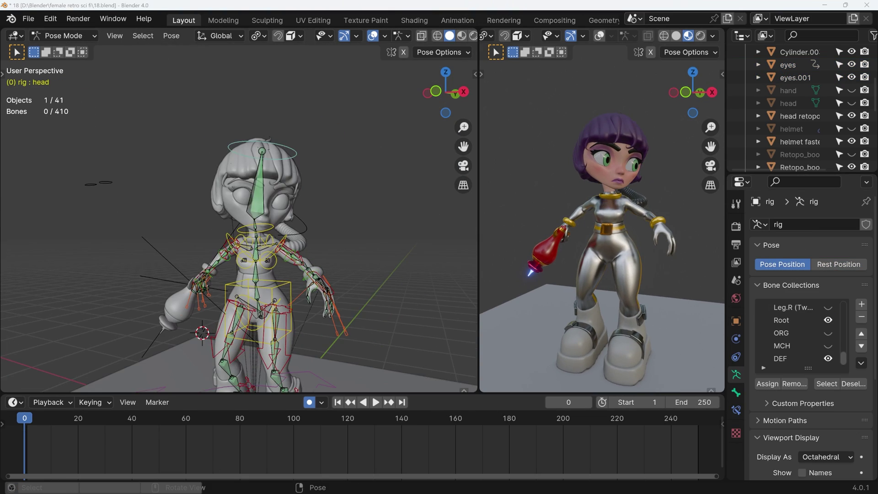
left_click(355, 308)
middle_click_drag(355, 309, 377, 287)
scroll(378, 287, "up", 4)
key("g")
left_click(375, 247)
middle_click_drag(374, 247, 391, 235)
key("g")
left_click(307, 277)
middle_click_drag(306, 277, 371, 174)
Select hand_ik.L with a forearm bone and scale them to adjust the arm.
left_click(371, 173)
left_click(322, 183, "shift")
key("s")
left_click(418, 204)
middle_click_drag(418, 204, 328, 188)
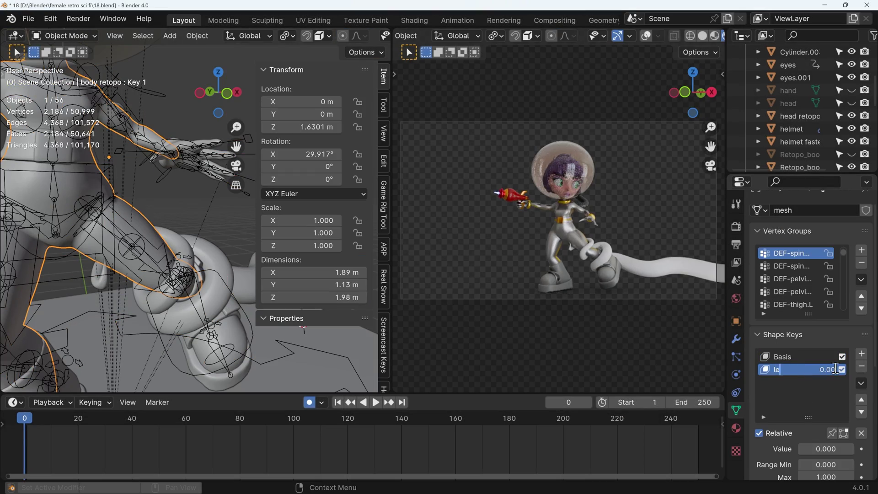
Orbit around the body mesh, isolate it in local view, and hide the transform side panel.
mouse_move(125, 180)
middle_mouse_down()
mouse_move(91, 215)
mouse_move(137, 287)
mouse_move(130, 251)
middle_mouse_up()
scroll(129, 251, "down", 3)
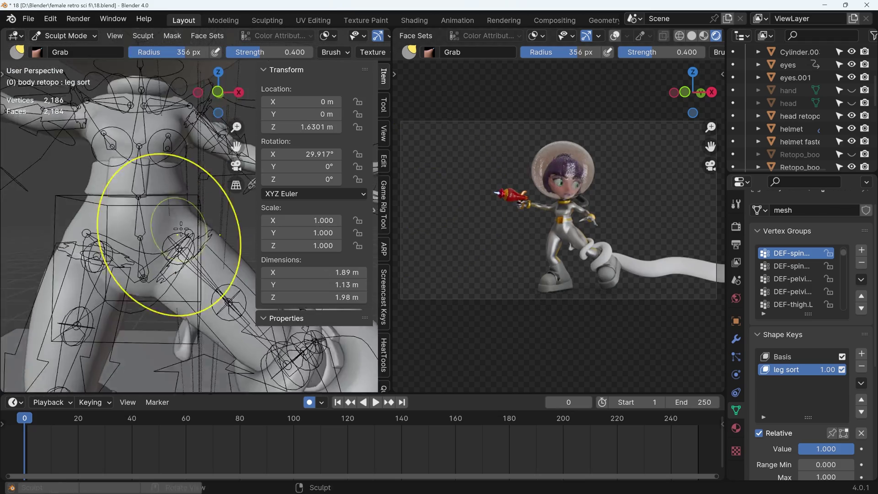
middle_click_drag(177, 214, 117, 205)
scroll(169, 210, "up", 4)
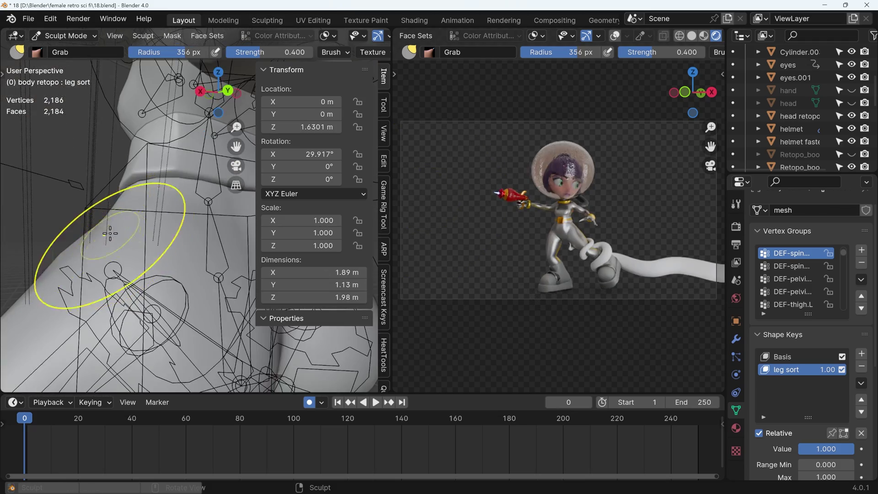
key("KP_Divide")
scroll(157, 204, "up", 4)
mouse_move(157, 205)
middle_mouse_down()
mouse_move(147, 255)
mouse_move(180, 212)
mouse_move(157, 241)
mouse_move(115, 224)
mouse_move(49, 172)
mouse_move(221, 283)
mouse_move(173, 229)
mouse_move(197, 221)
mouse_move(275, 275)
mouse_move(261, 243)
middle_mouse_up()
key("n")
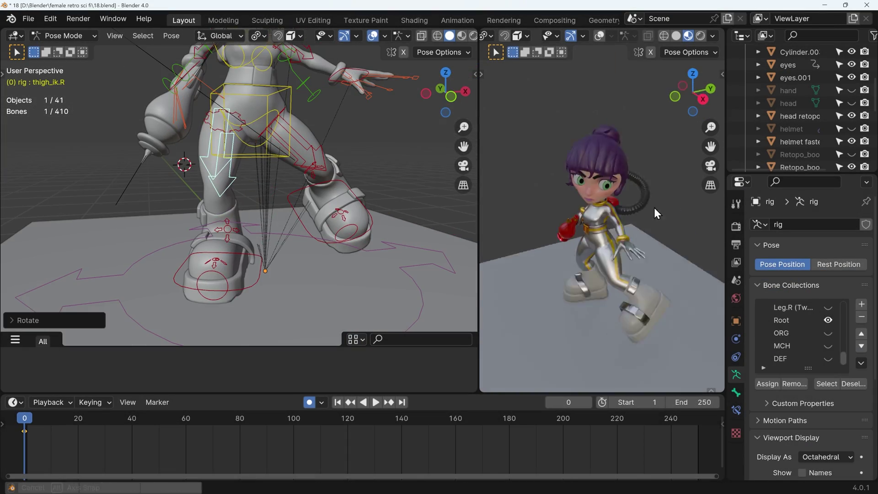
Nudge the viewport slightly while framing the character.
middle_click_drag(654, 207, 645, 213)
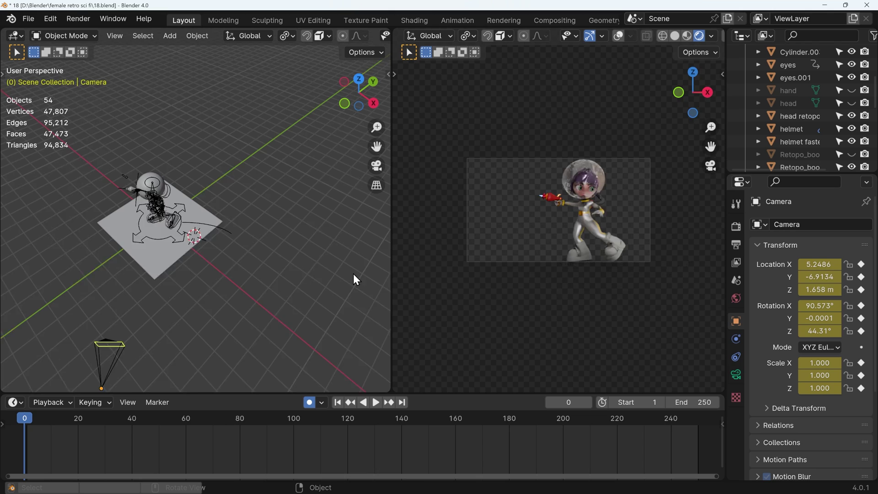
Hide the side properties panel to work on the tentacle curve.
key("n")
key("n")
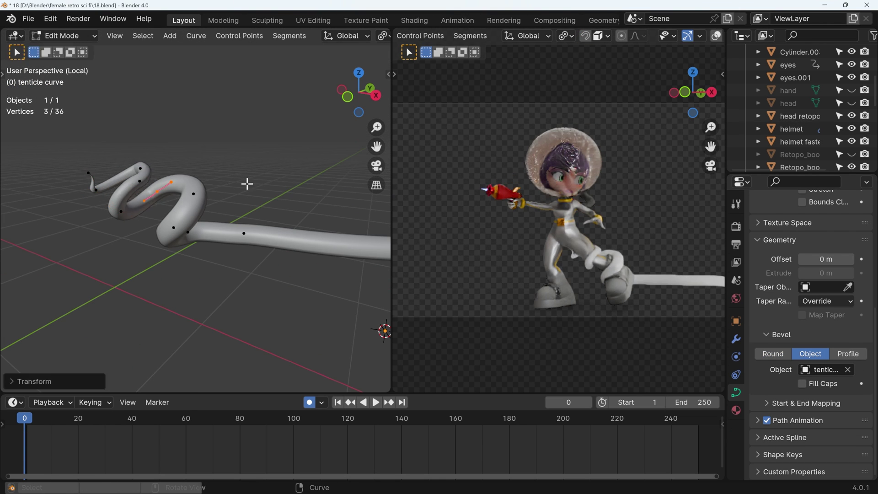
Unloop the tentacle, move its end point along X, scale it, and leave local view.
left_click(290, 221)
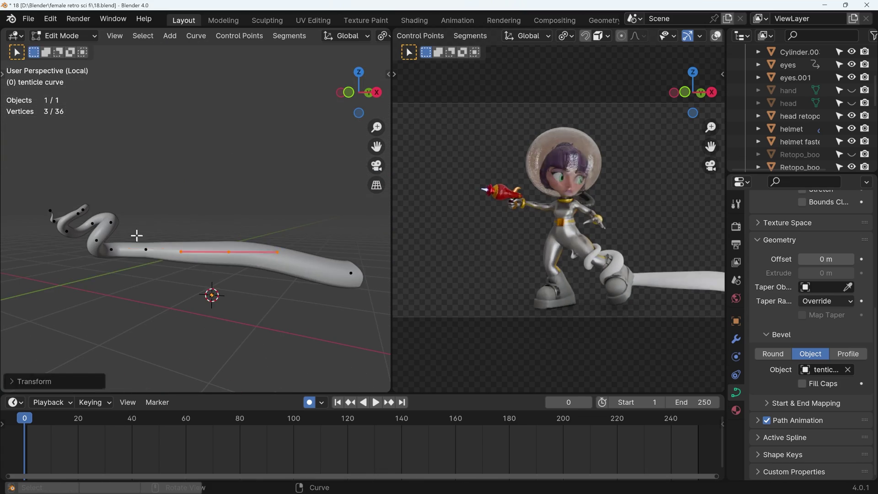
left_click(294, 254)
key("g")
key("x")
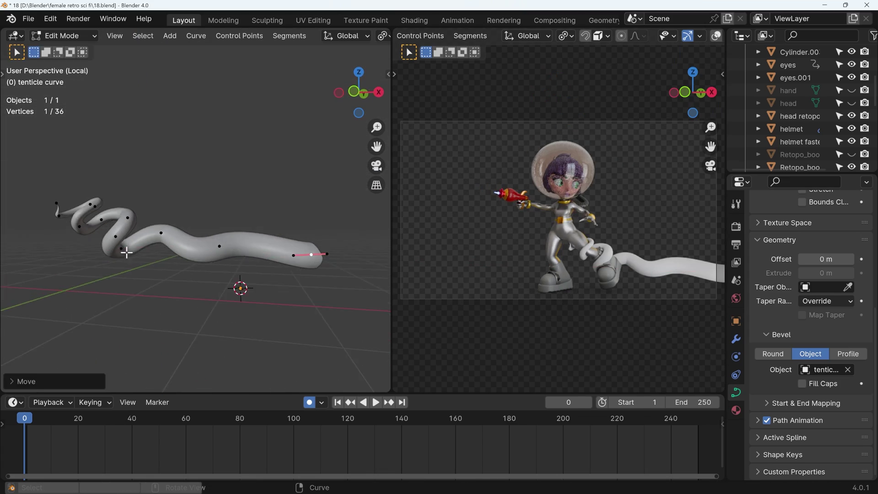
key("KP_Divide")
key("s")
left_click(91, 226)
middle_click_drag(91, 226, 174, 210)
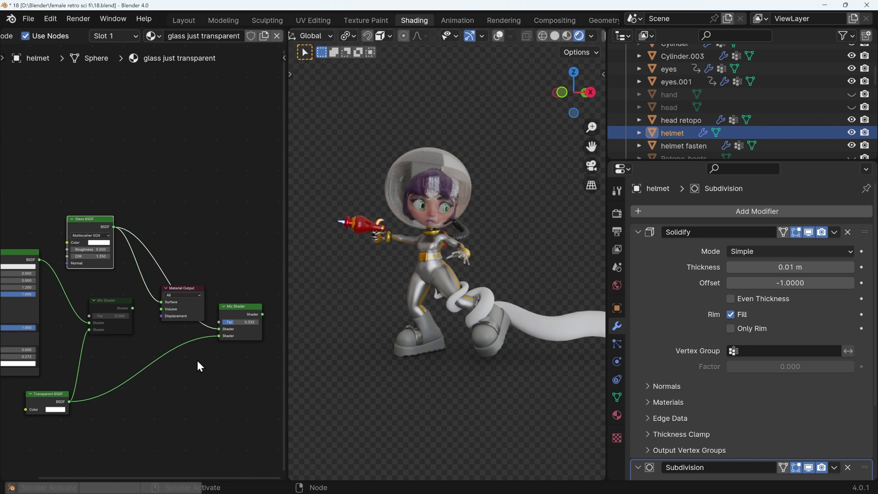
Set the world's second Background to white, then rotate a rig bone back in Layout.
left_click(57, 82)
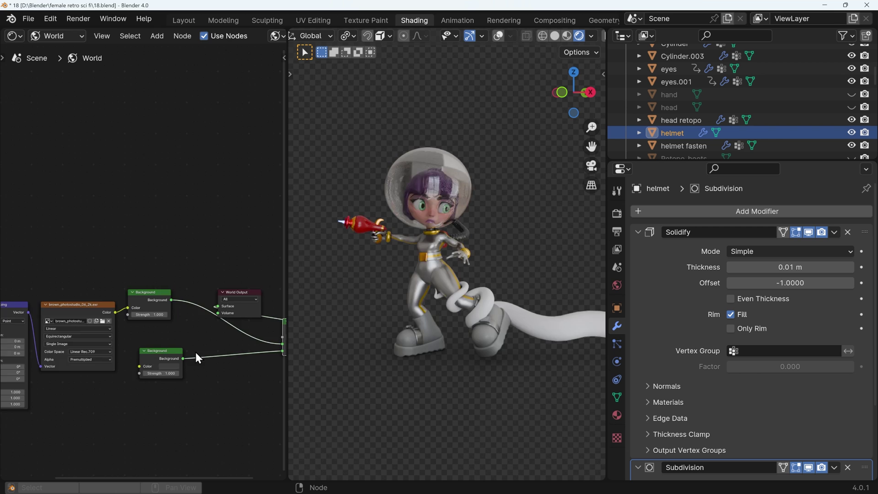
left_click(92, 303)
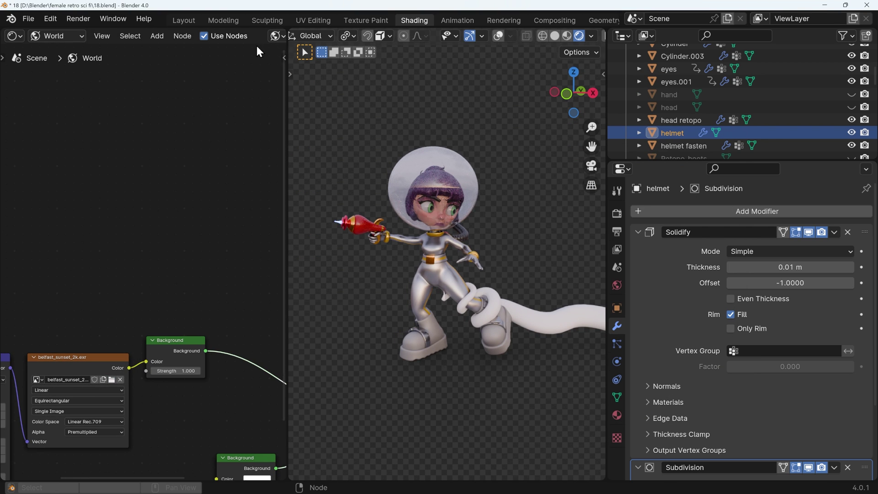
left_click(184, 20)
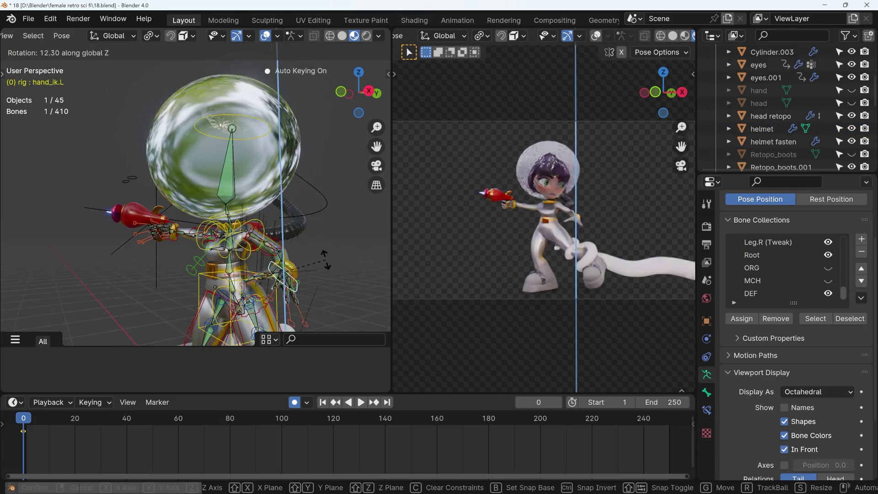
left_click(326, 263)
middle_click_drag(326, 263, 327, 271)
Move the hand_ik.R bone into a new position.
key("r")
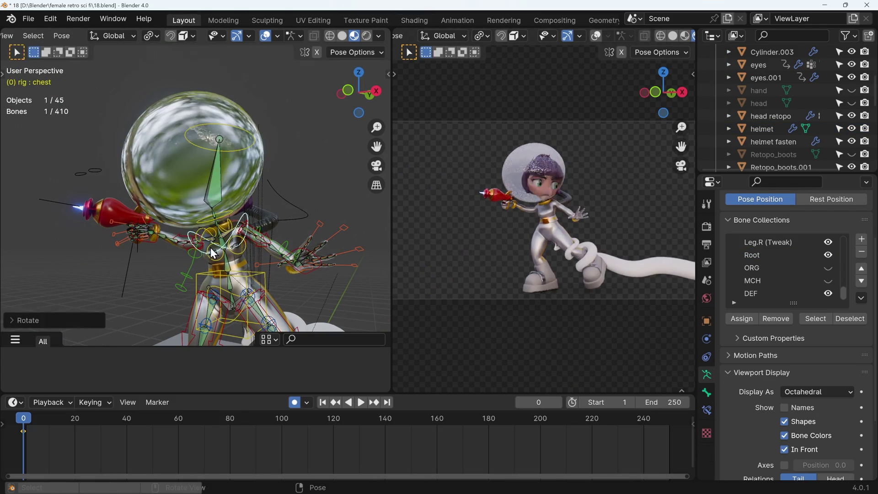
key("Return")
left_click(158, 239)
key("g")
left_click(165, 247)
middle_click_drag(165, 247, 337, 213)
Rotate the head and torso bones into a tilted pose.
left_click(224, 183)
key("r")
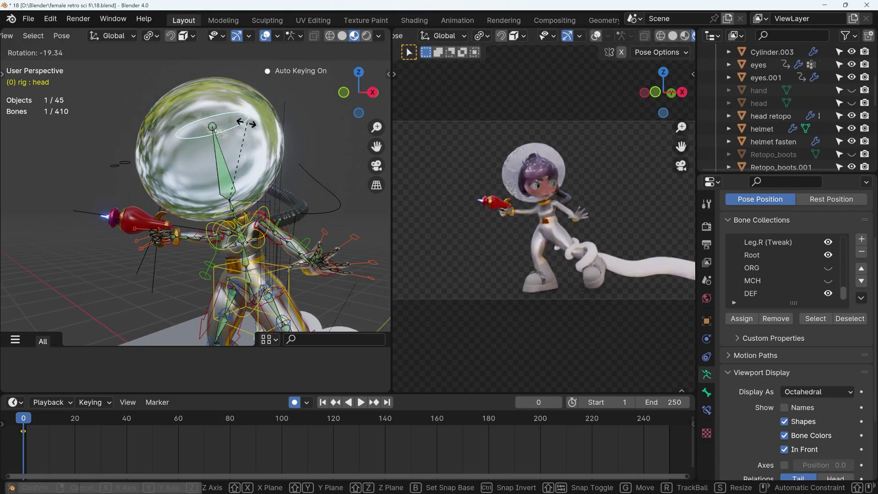
left_click(265, 146)
middle_click_drag(265, 146, 242, 133)
key("r")
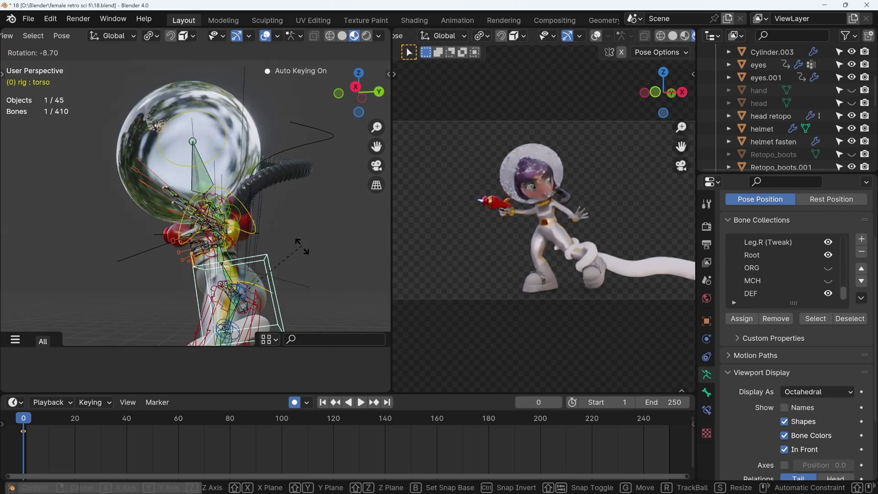
left_click(218, 204)
Raise the world Background colour Value to 0.527 for a light grey.
left_click(415, 21)
left_click(97, 291)
left_click_drag(114, 277, 132, 277)
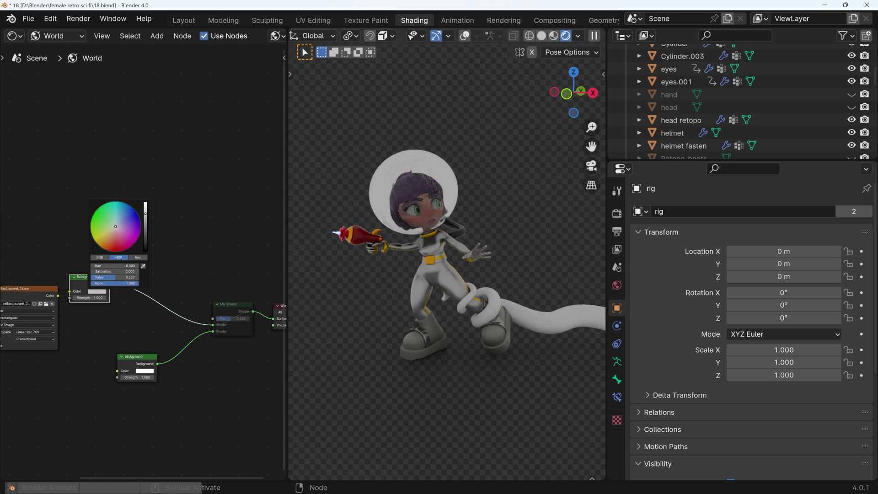
Select the helmet and add a Light Path input node to the node graph.
left_click(458, 188)
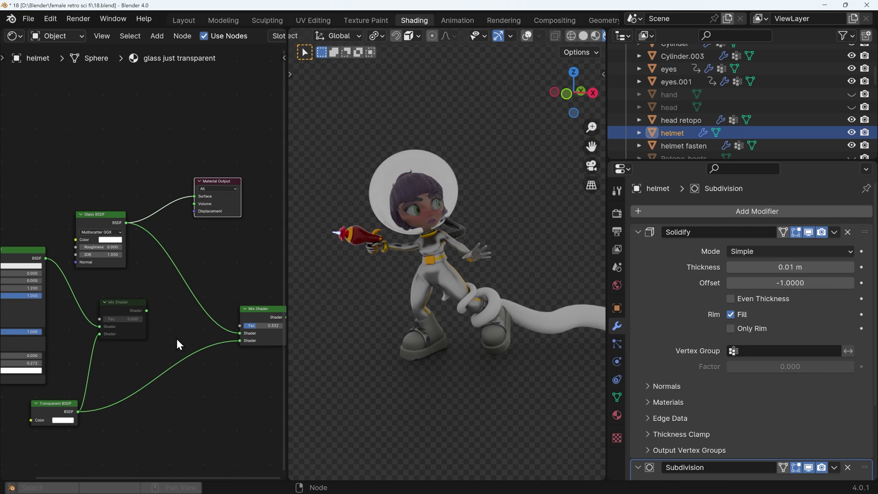
middle_click_drag(316, 283, 398, 297)
scroll(156, 339, "down", 1)
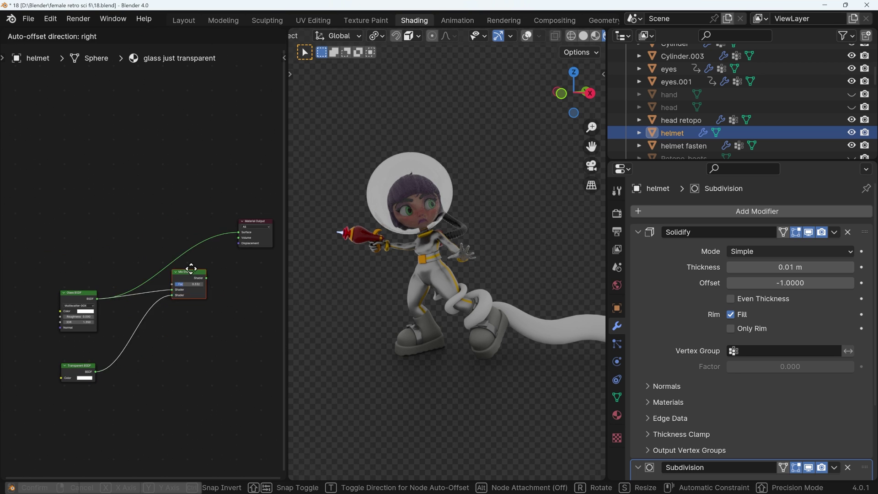
scroll(183, 306, "up", 2)
key("shift+a")
left_click(243, 349)
left_click(117, 177)
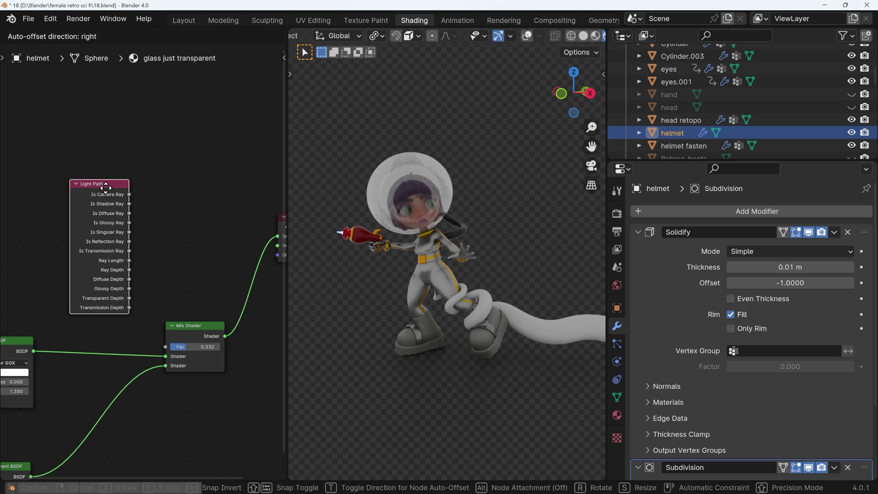
Wire the HDRI into Background and Is Camera Ray into Mix Fac, darkening the second Background.
left_click(32, 304)
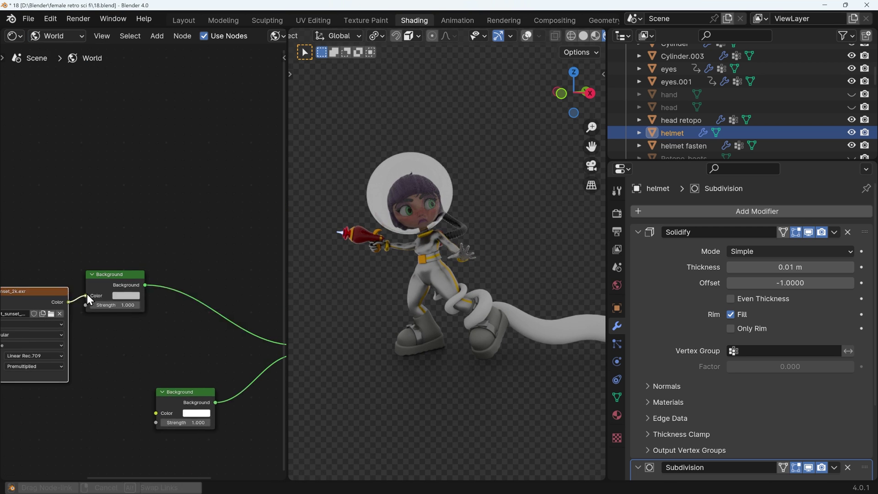
left_click_drag(87, 294, 86, 296)
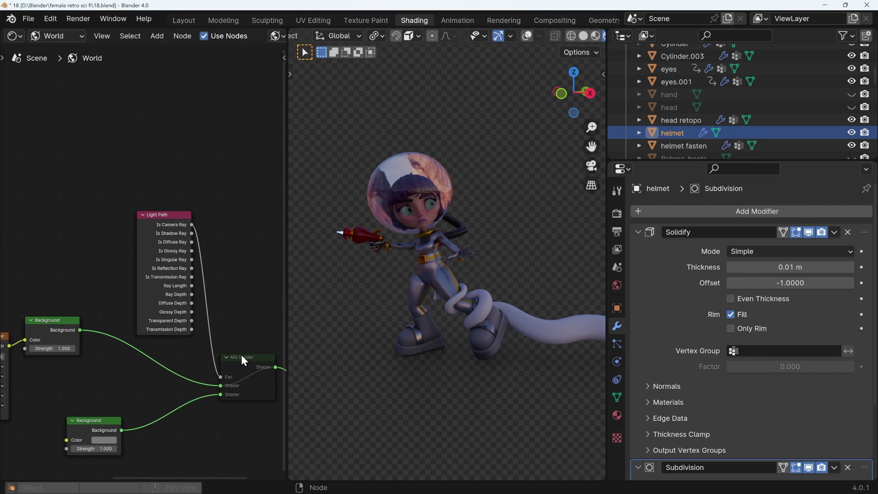
middle_click_drag(240, 355, 219, 319)
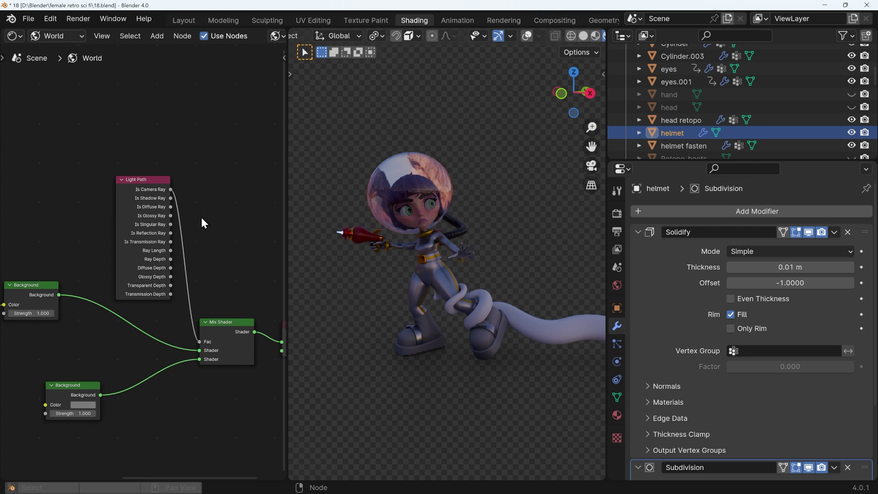
scroll(122, 405, "up", 3, "ctrl")
left_click(135, 339)
scroll(507, 264, "down", 3)
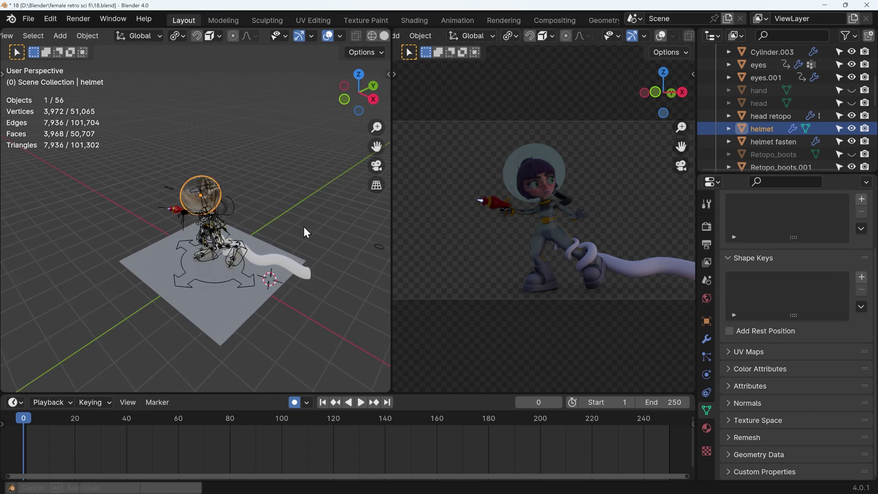
Add an area light beside the character and tint it pale blue.
left_click(284, 240)
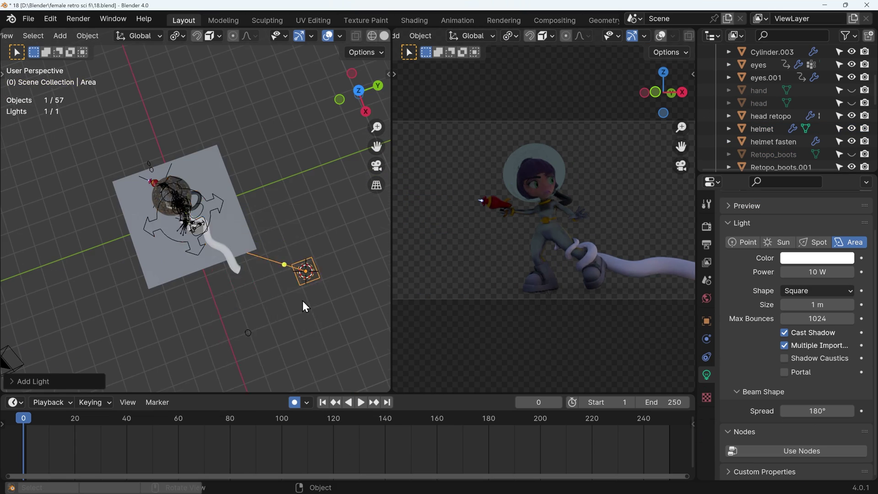
middle_click_drag(306, 307, 285, 315)
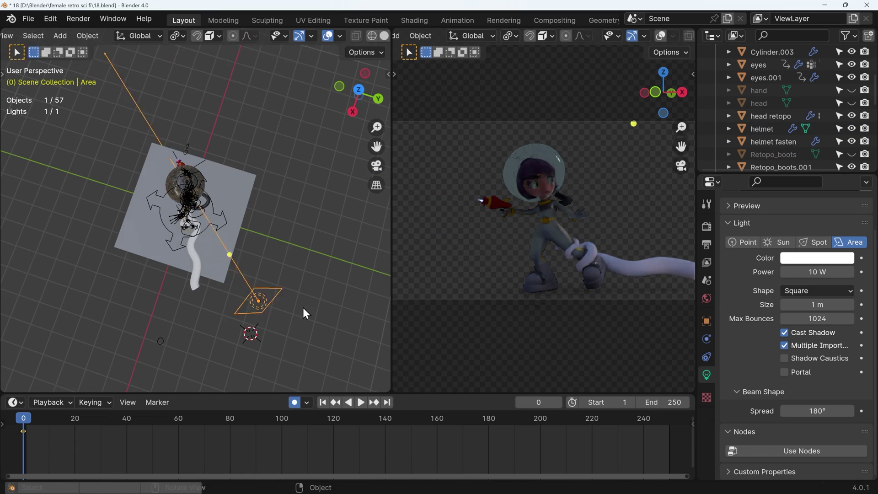
left_click(817, 258)
Duplicate the area light, set its power to 100 W and adjust its colour.
key("shift+d")
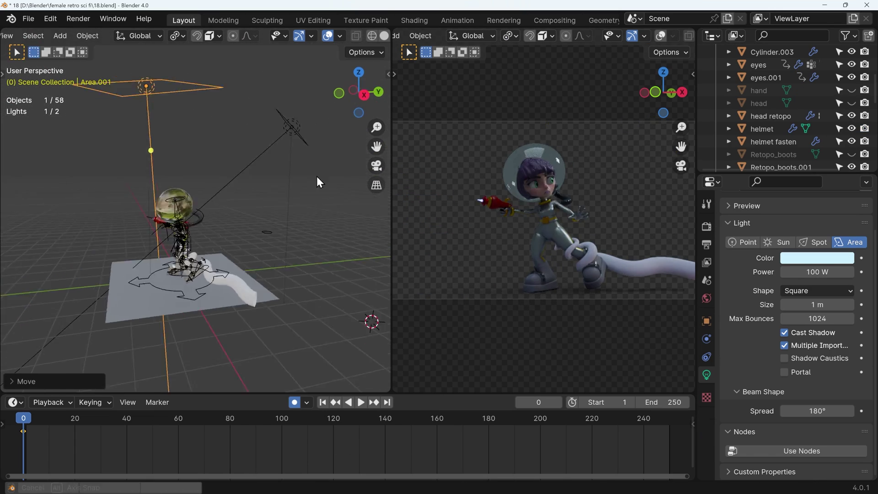
double_click(818, 272)
left_click(817, 258)
middle_click_drag(256, 164, 281, 143)
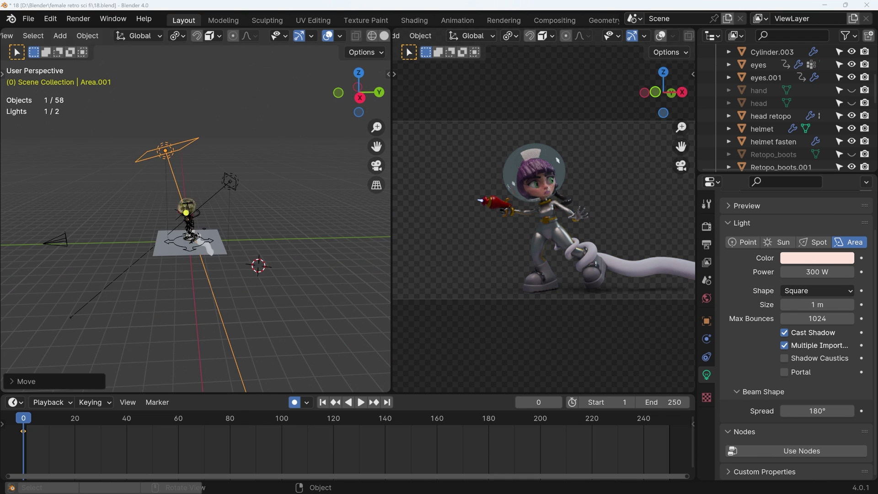
Duplicate the light again, rotate it, and make it a pink 300 W light.
key("shift+d")
key("r")
double_click(817, 272)
type("300")
key("Return")
left_click(817, 257)
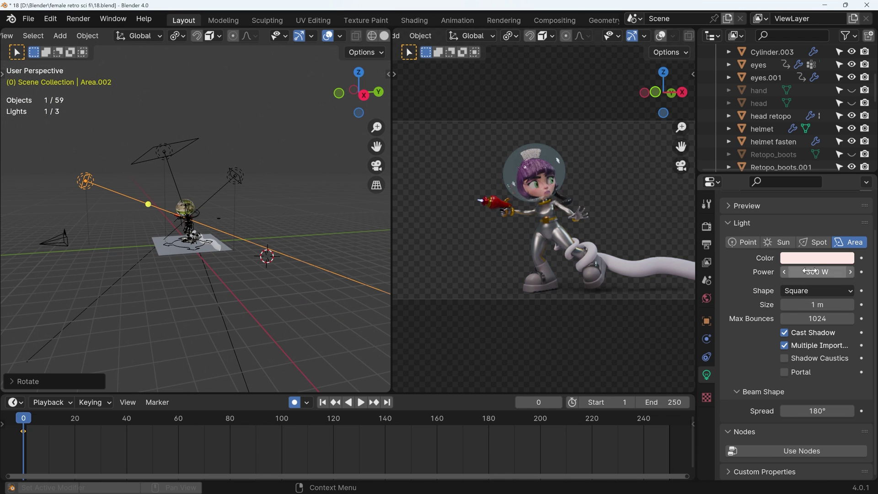
Hide the glass helmet from view.
left_click(565, 183)
key("h")
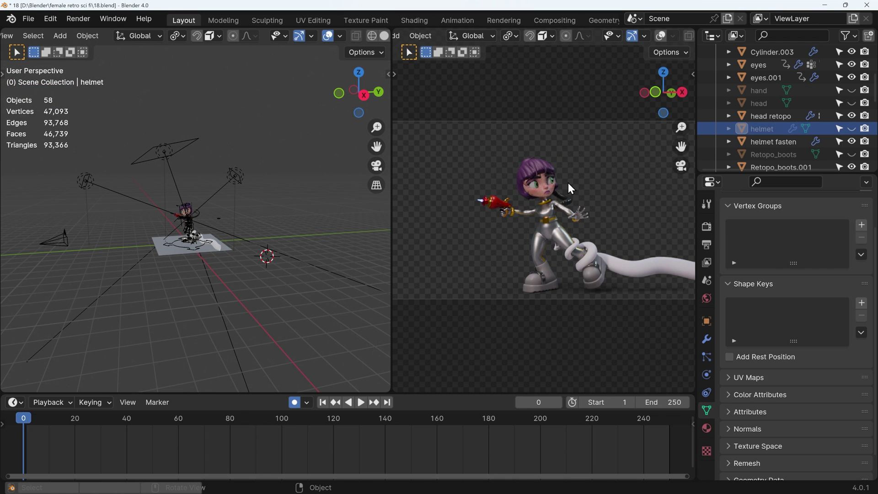
scroll(568, 182, "up", 3)
Select the rig's left shoulder bone in Pose Mode and rotate it about the Z axis.
scroll(283, 259, "up", 5)
left_click(188, 241)
key("ctrl+Tab")
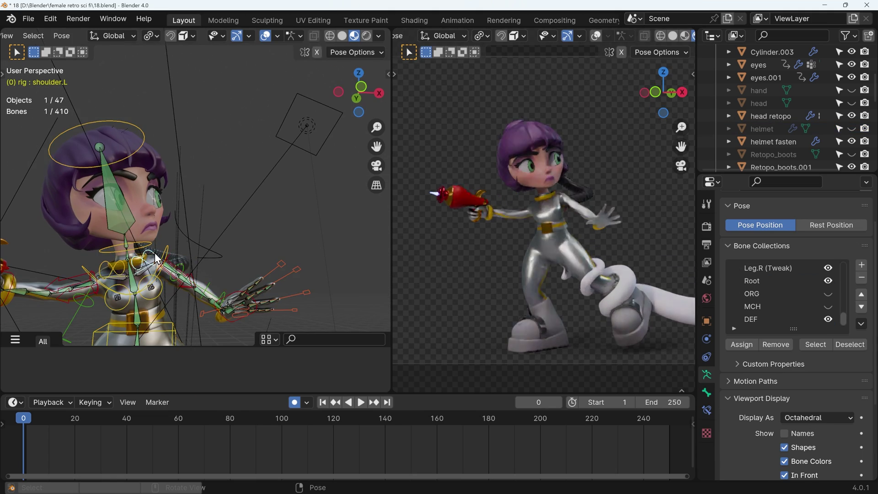
scroll(188, 240, "down", 3)
middle_click_drag(188, 241, 215, 239)
key("r")
key("z")
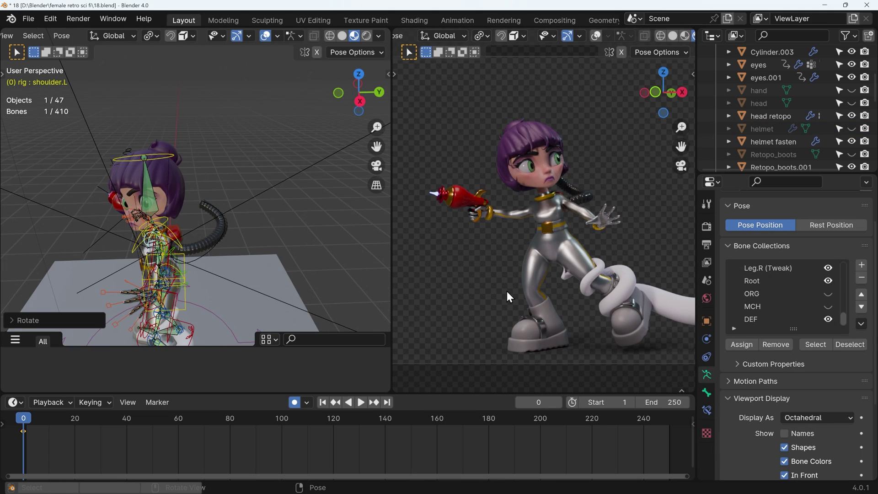